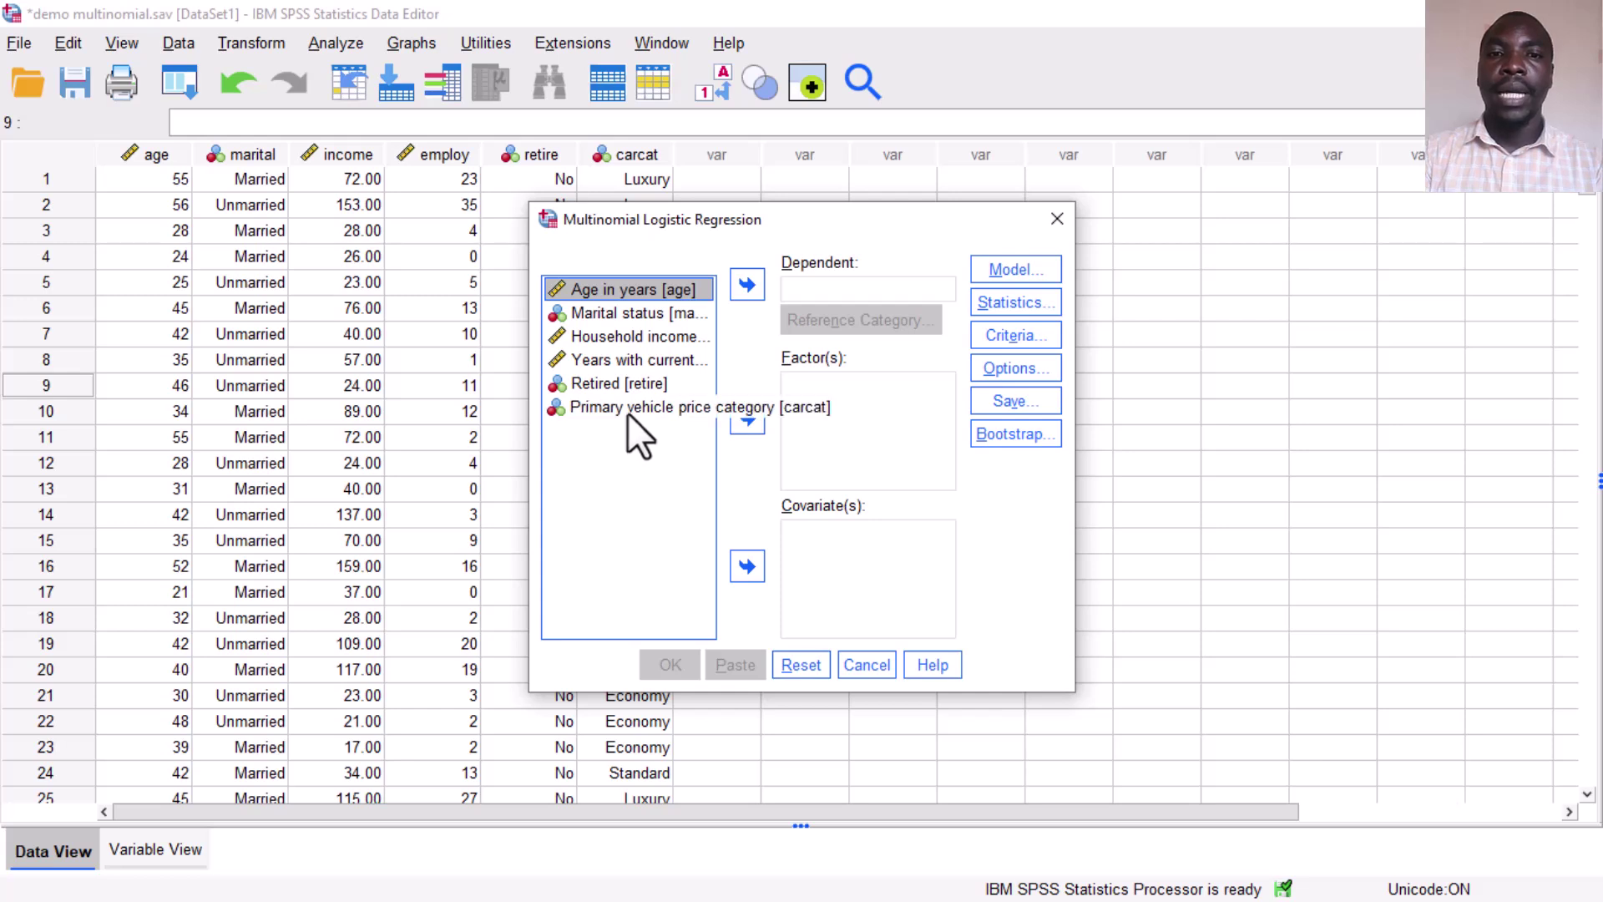
Step: Set primary vehicle price category (carcat) as the dependent variable, with the first category as its reference category
left_click(628, 406)
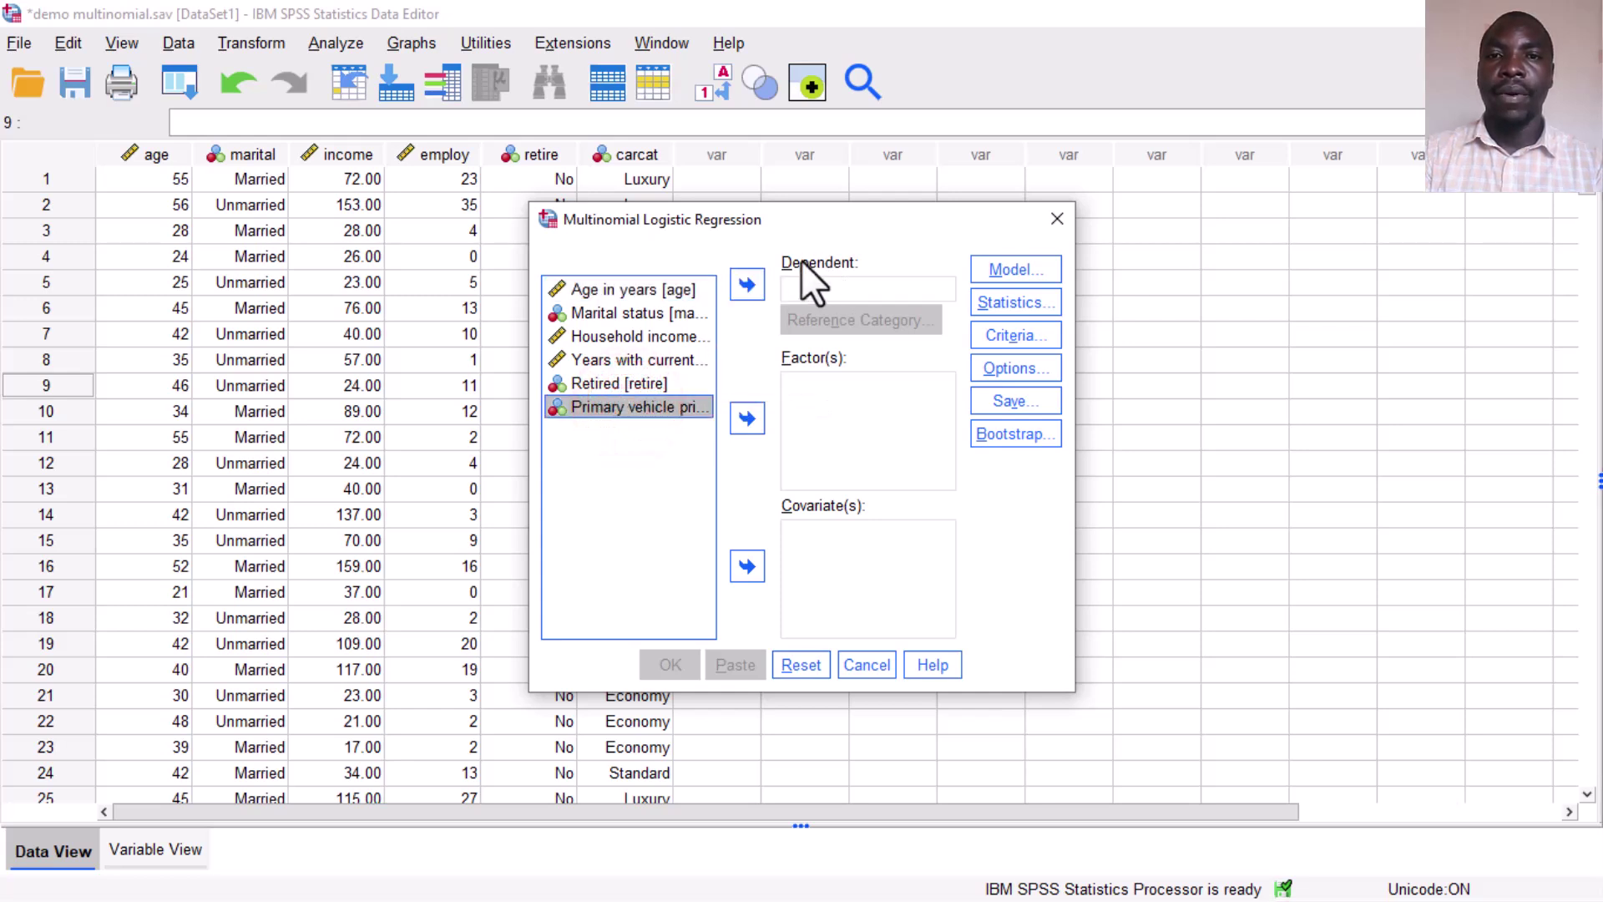
left_click(747, 284)
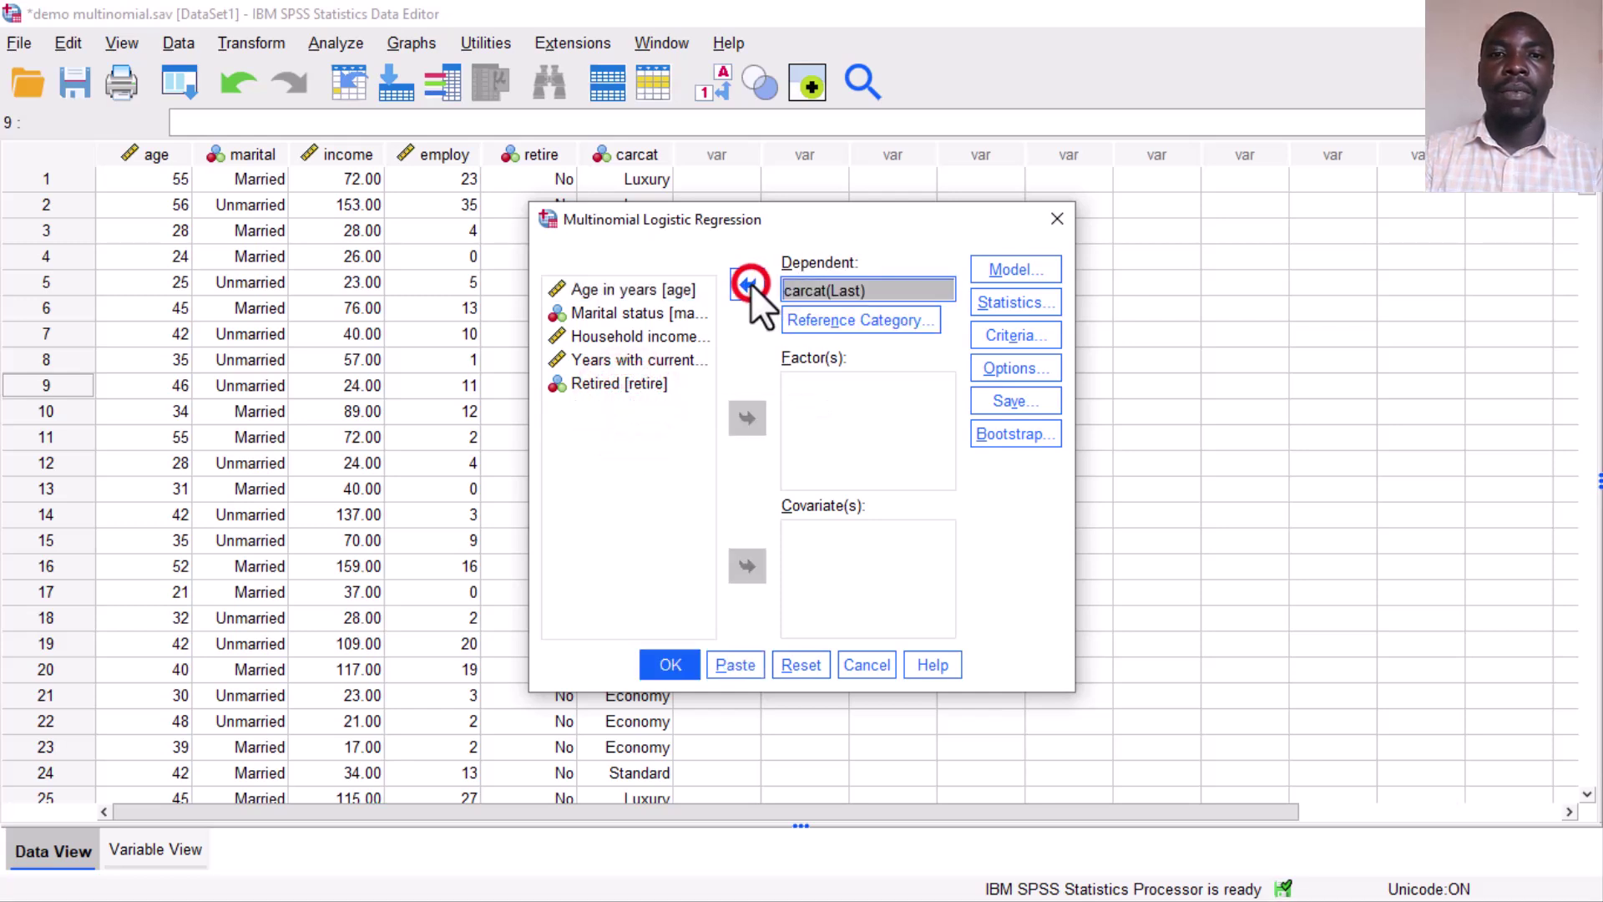
left_click(864, 315)
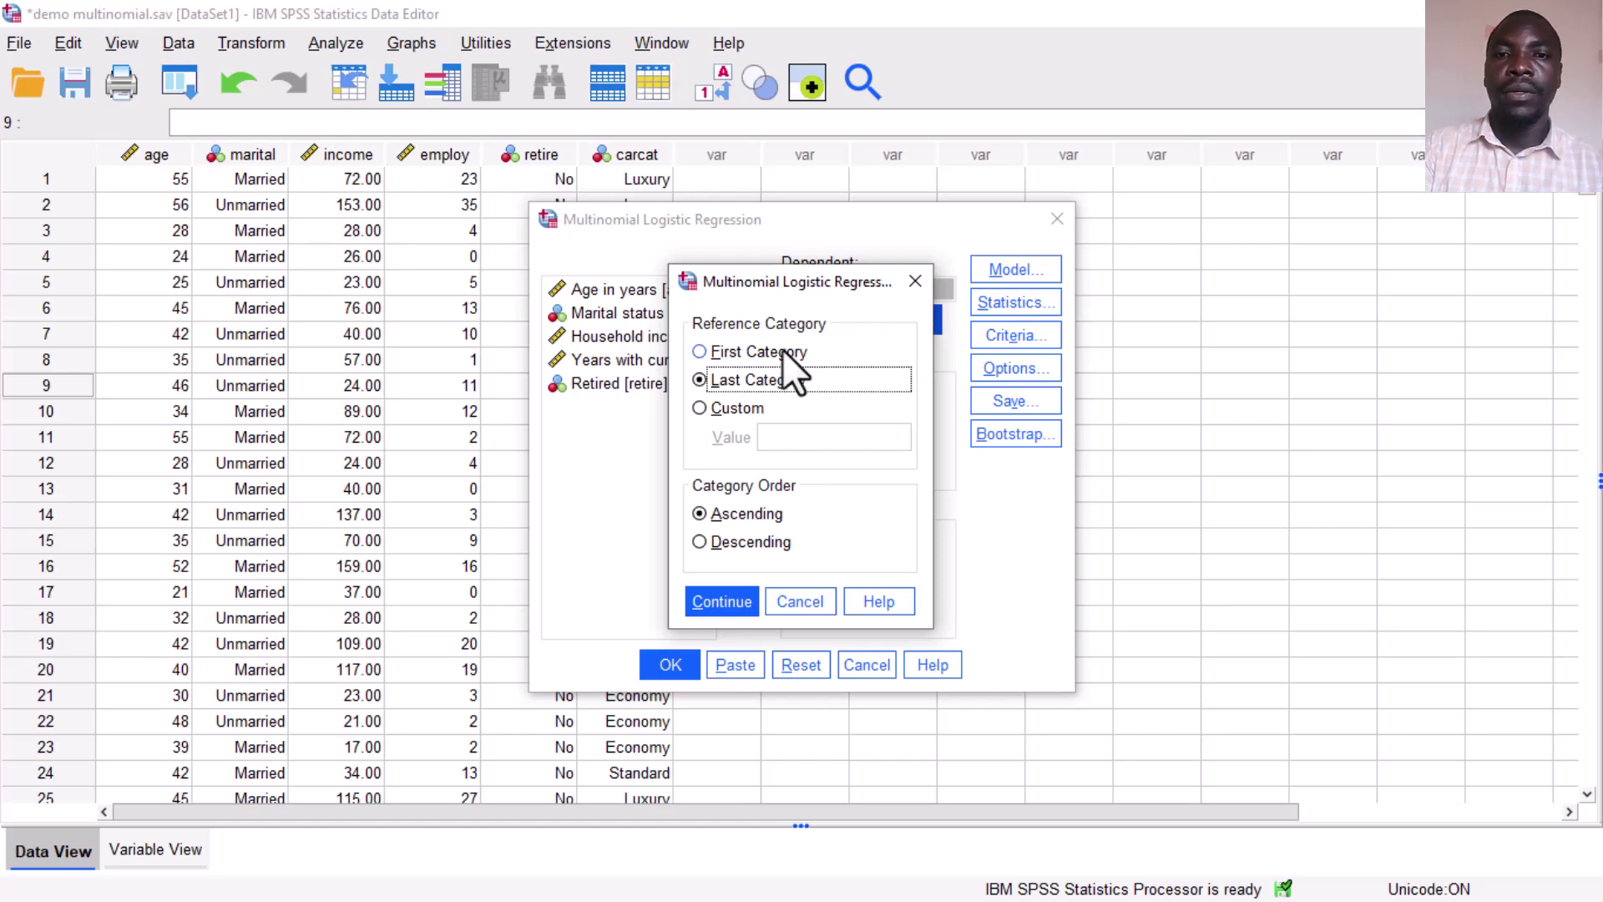
left_click(705, 350)
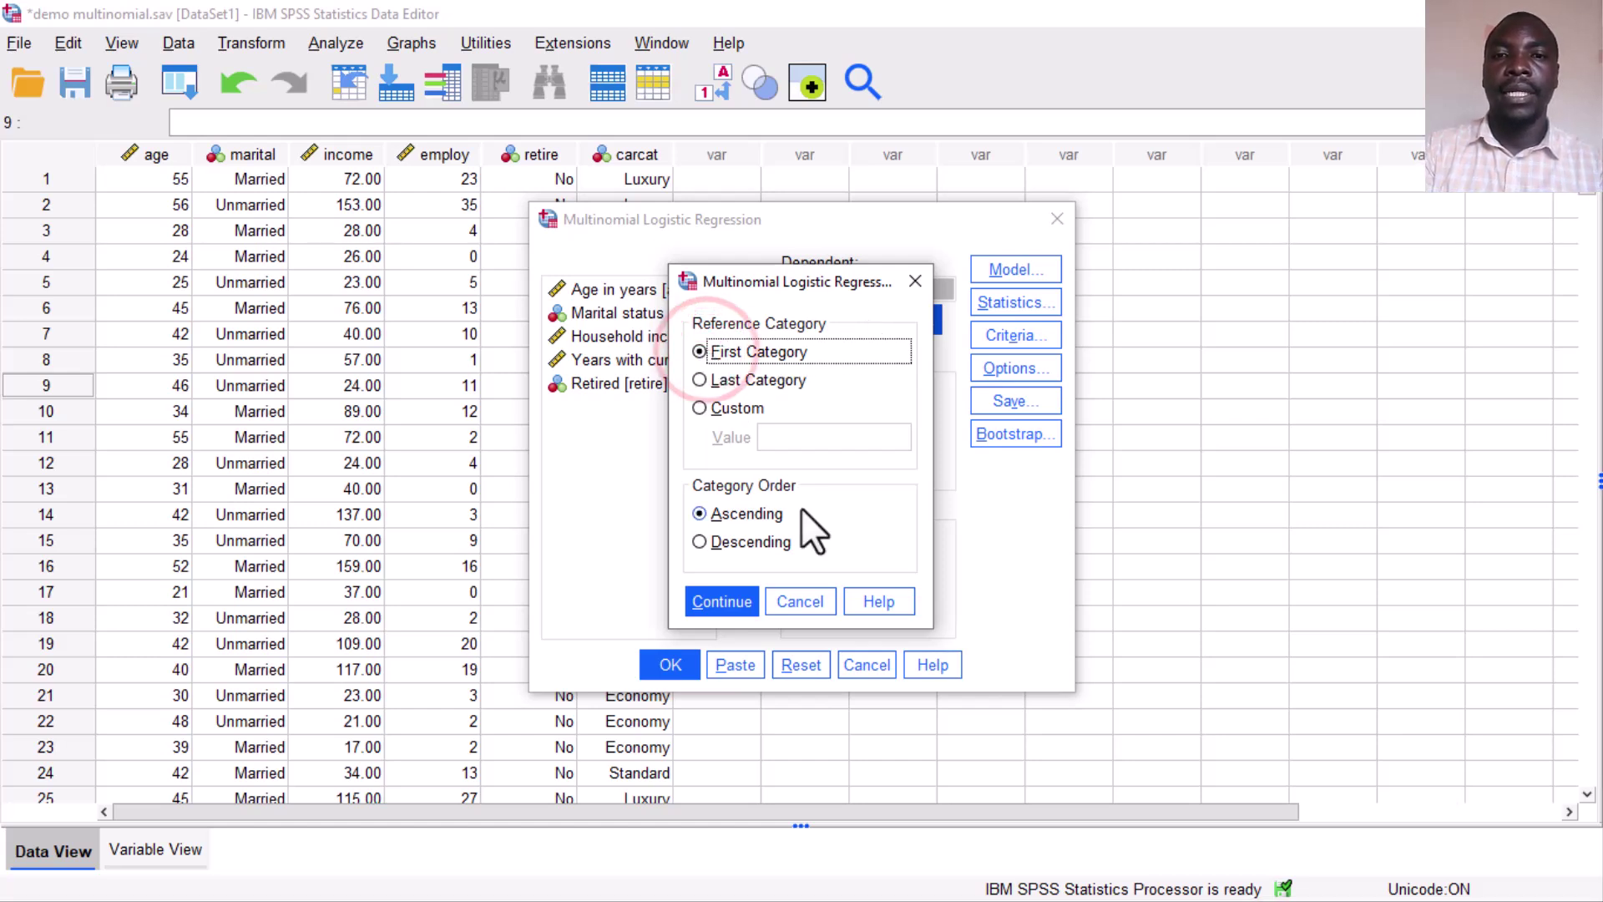
left_click(719, 597)
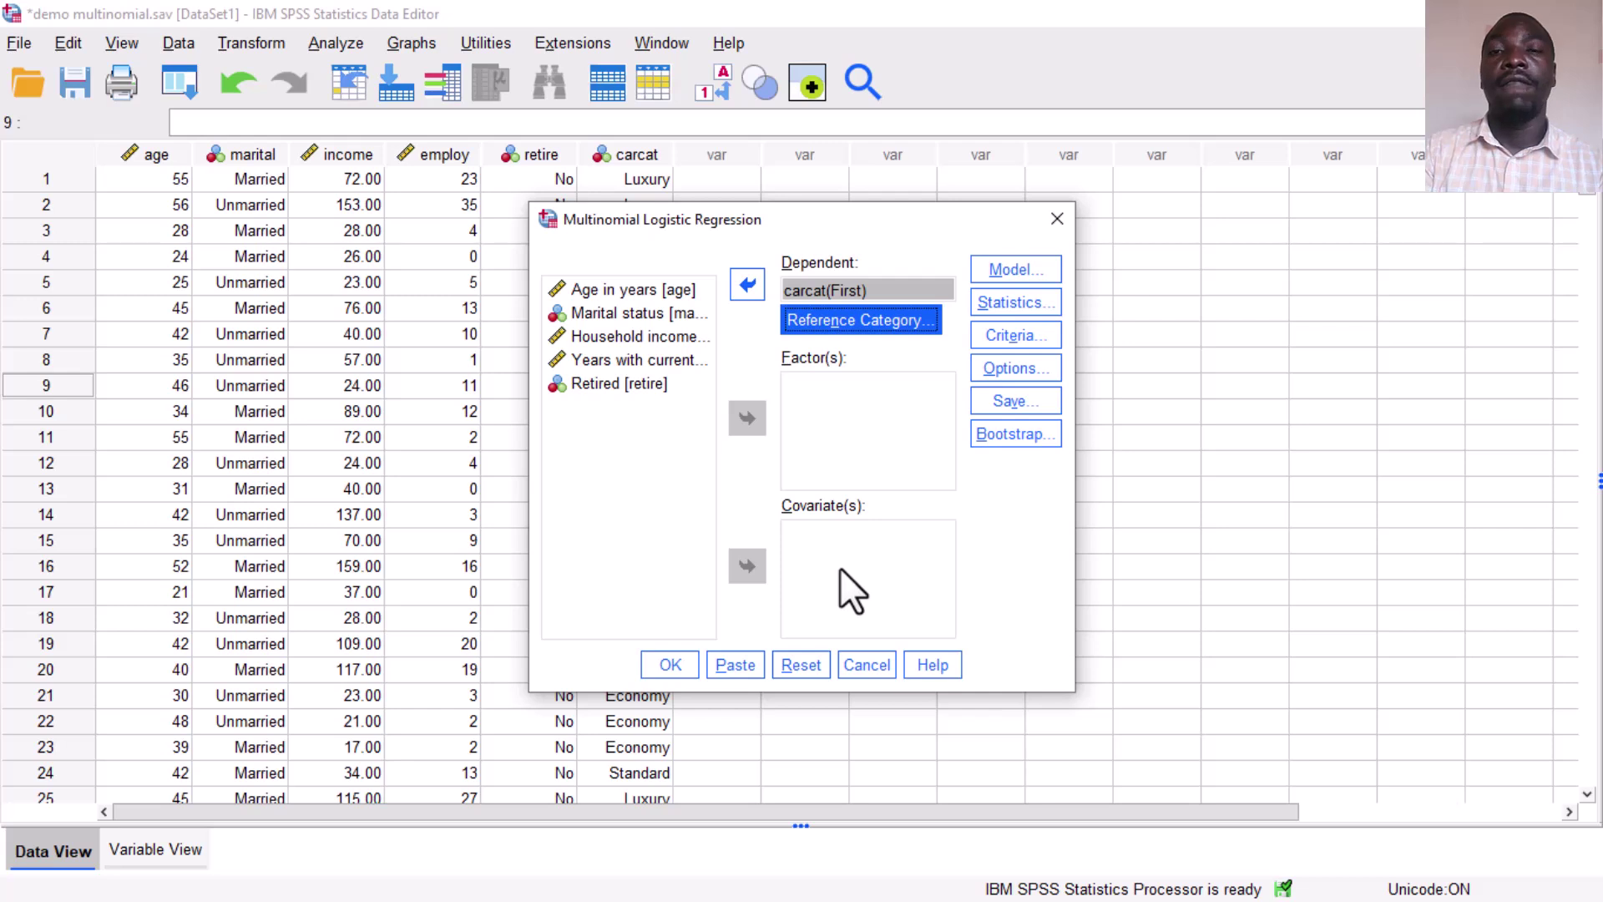
Step: Assign marital status and retired as factors, and age, household income and years with current employer as covariates
left_click(610, 313)
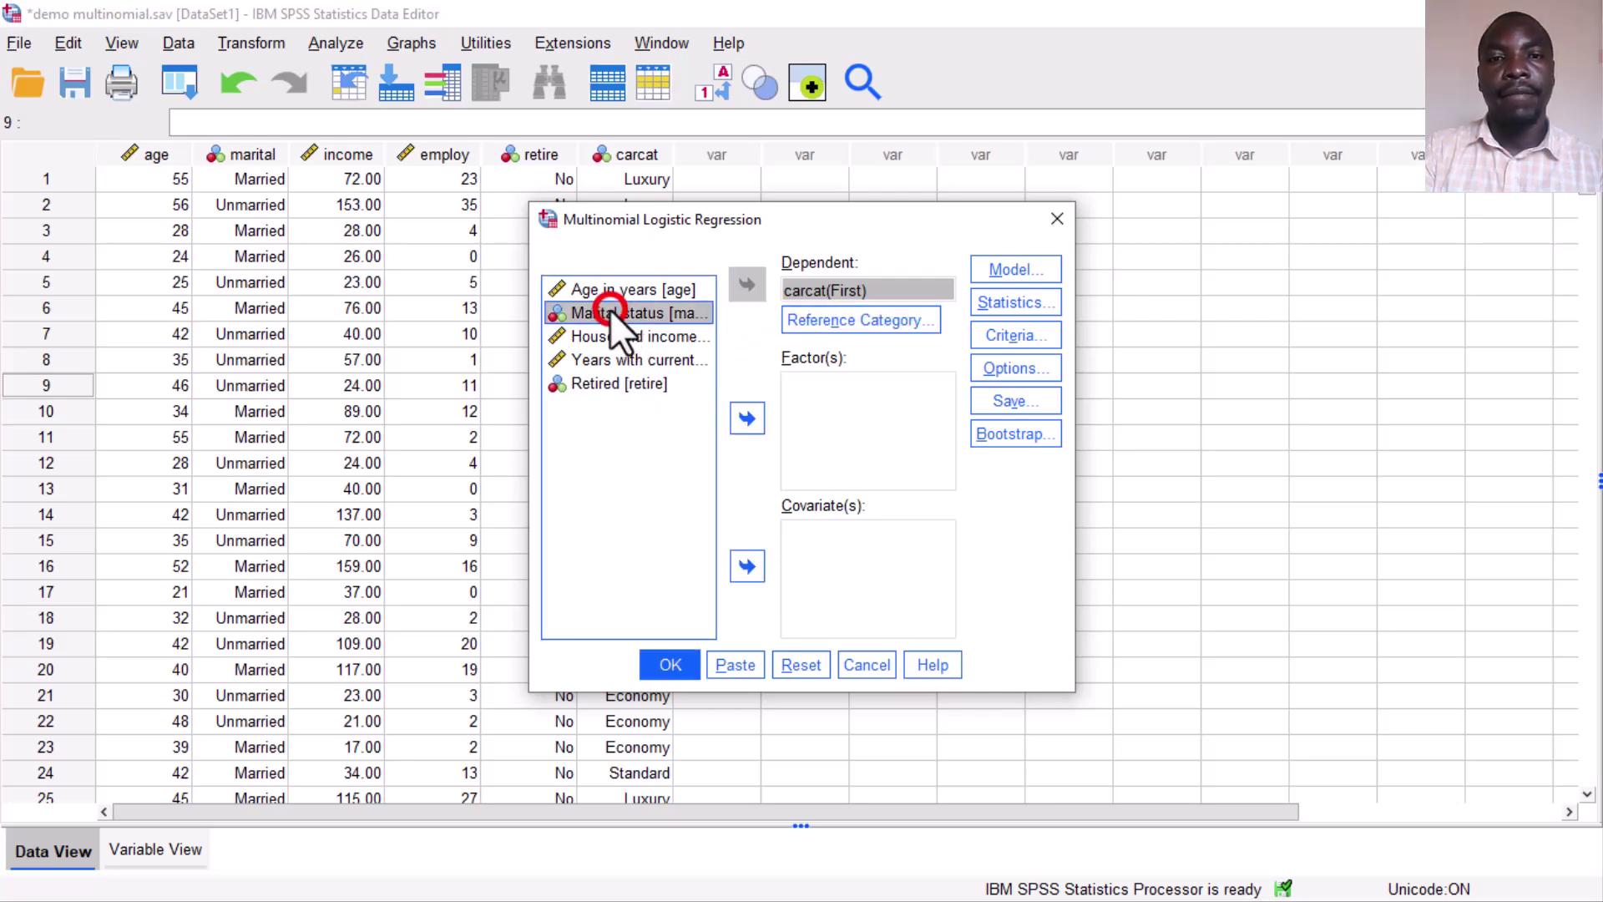
left_click(601, 385, "ctrl")
left_click(742, 418)
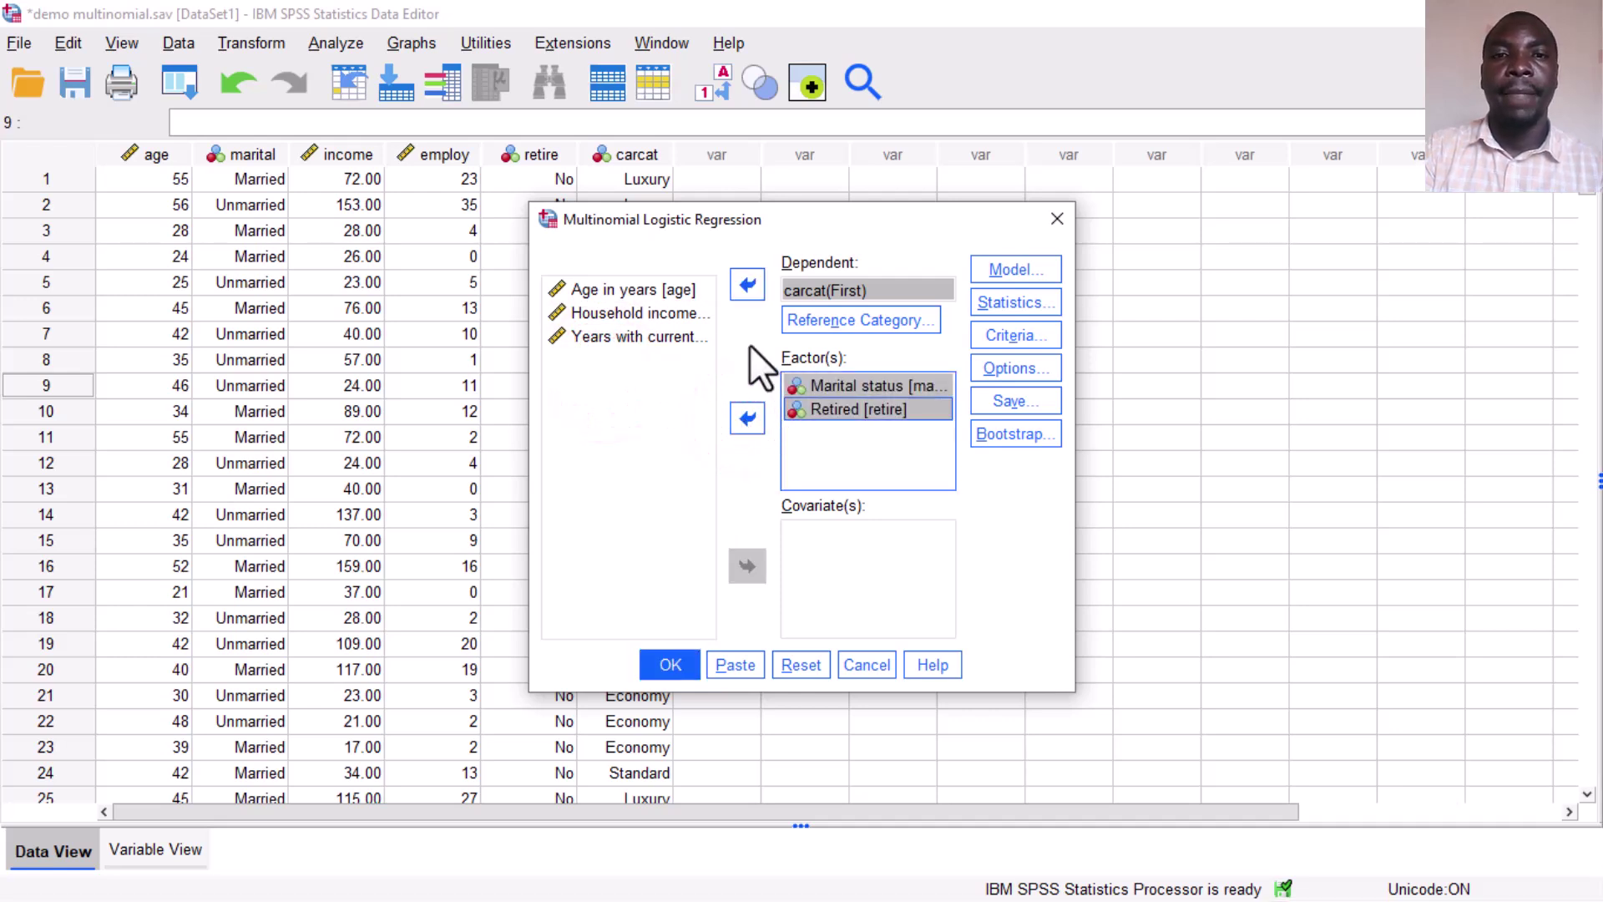
left_click(642, 291)
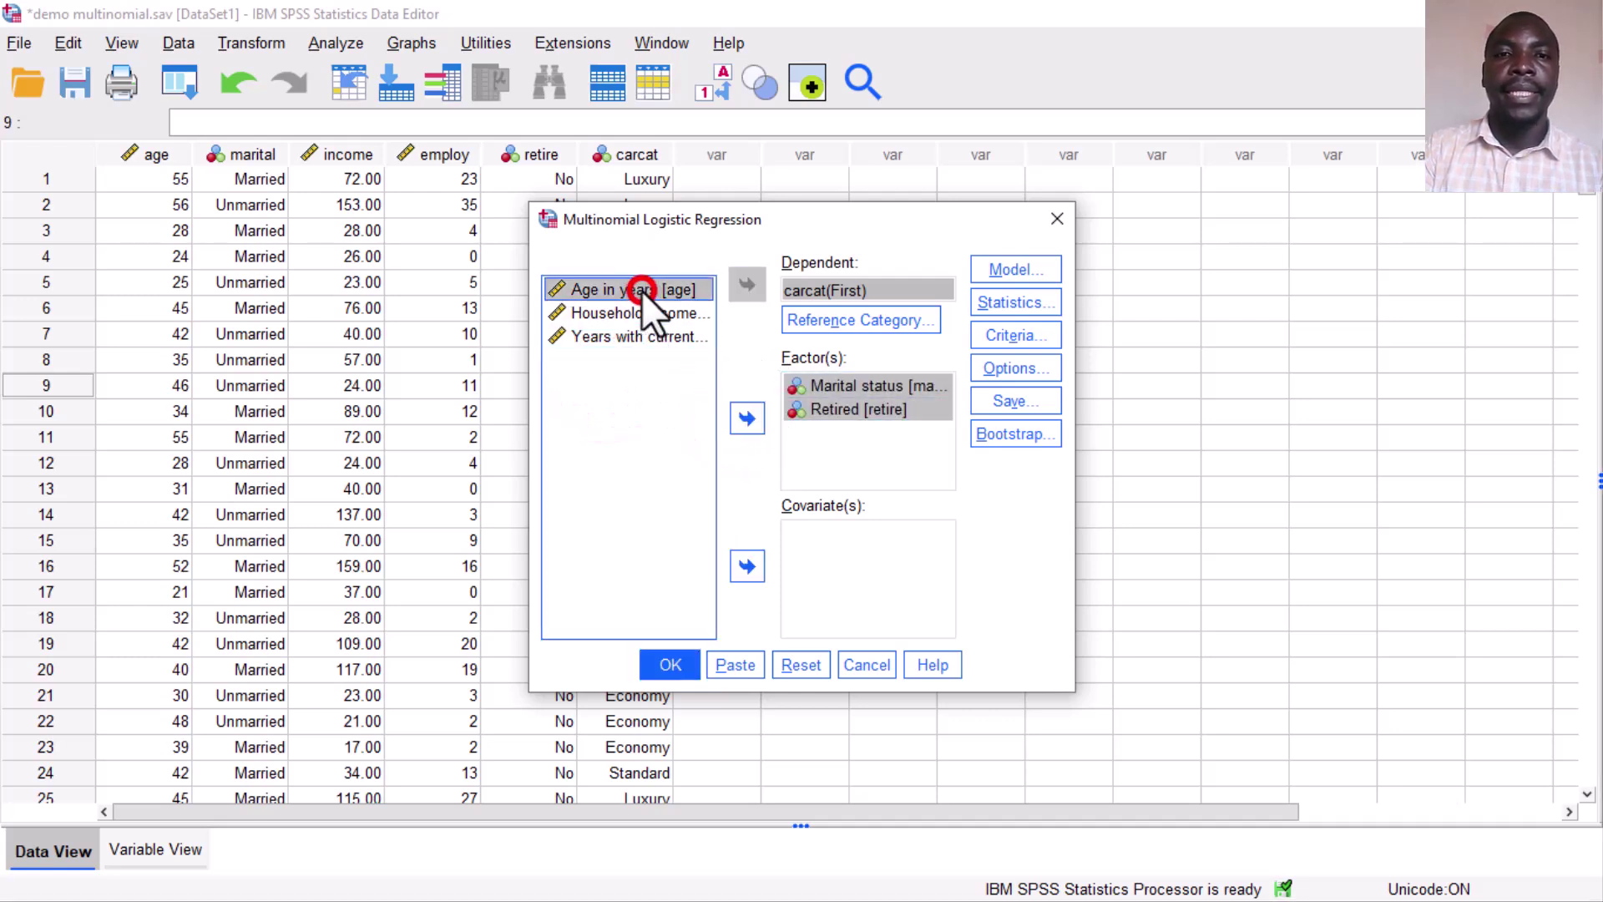
left_click(641, 338, "shift")
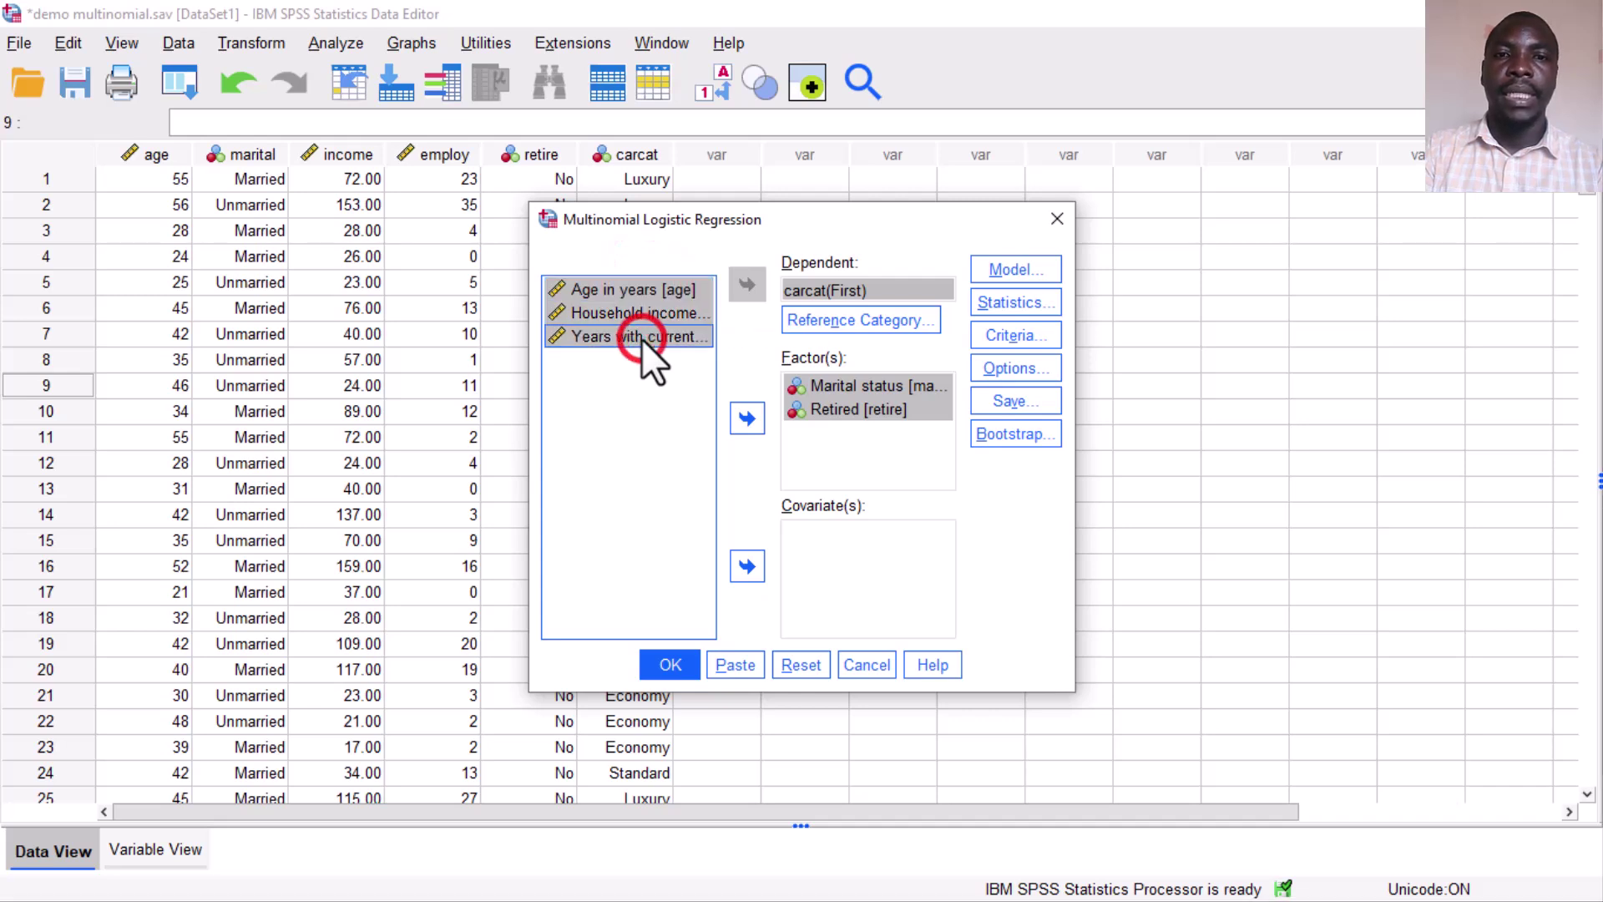
left_click(747, 566)
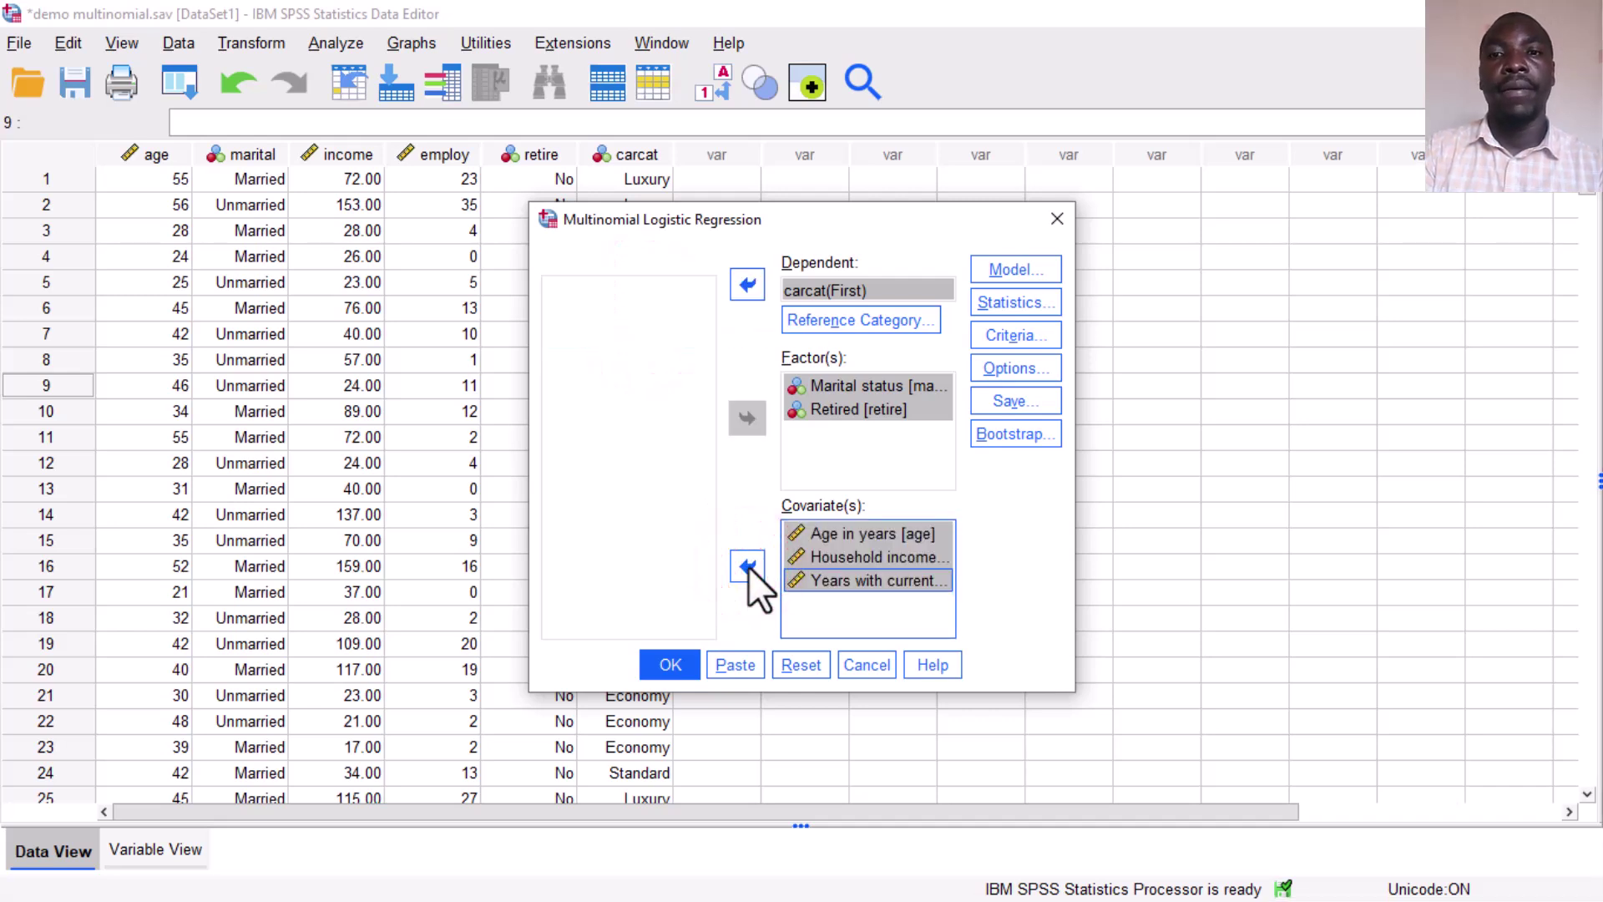
Step: Keep the main effects model, add goodness-of-fit to the statistics and run the multinomial logistic regression
left_click(1014, 273)
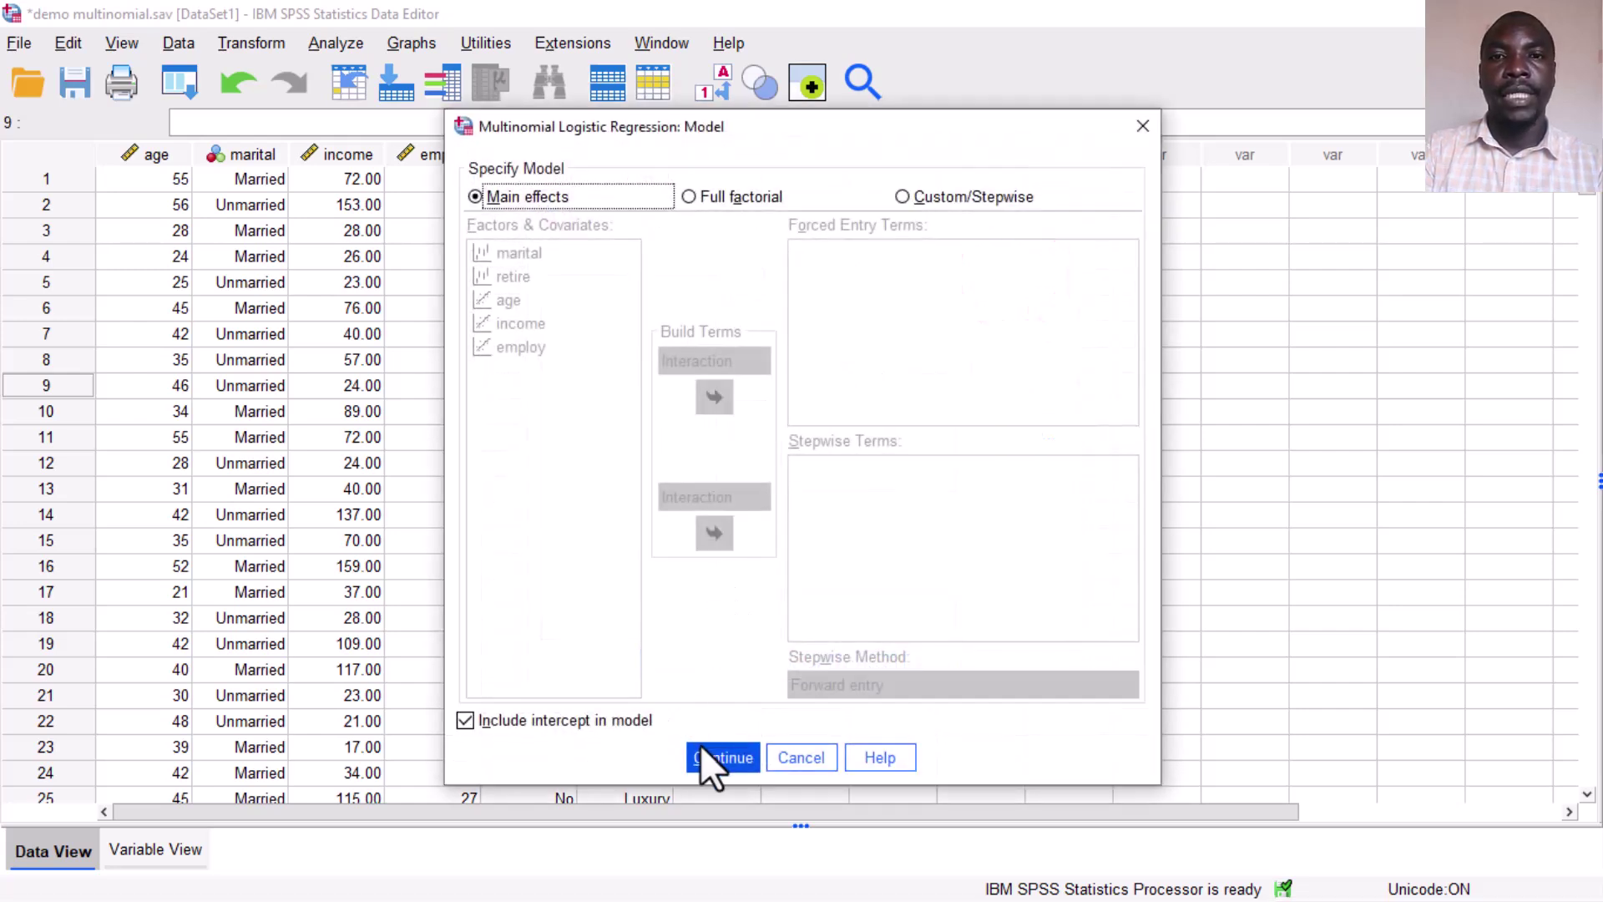
left_click(701, 746)
left_click(1035, 303)
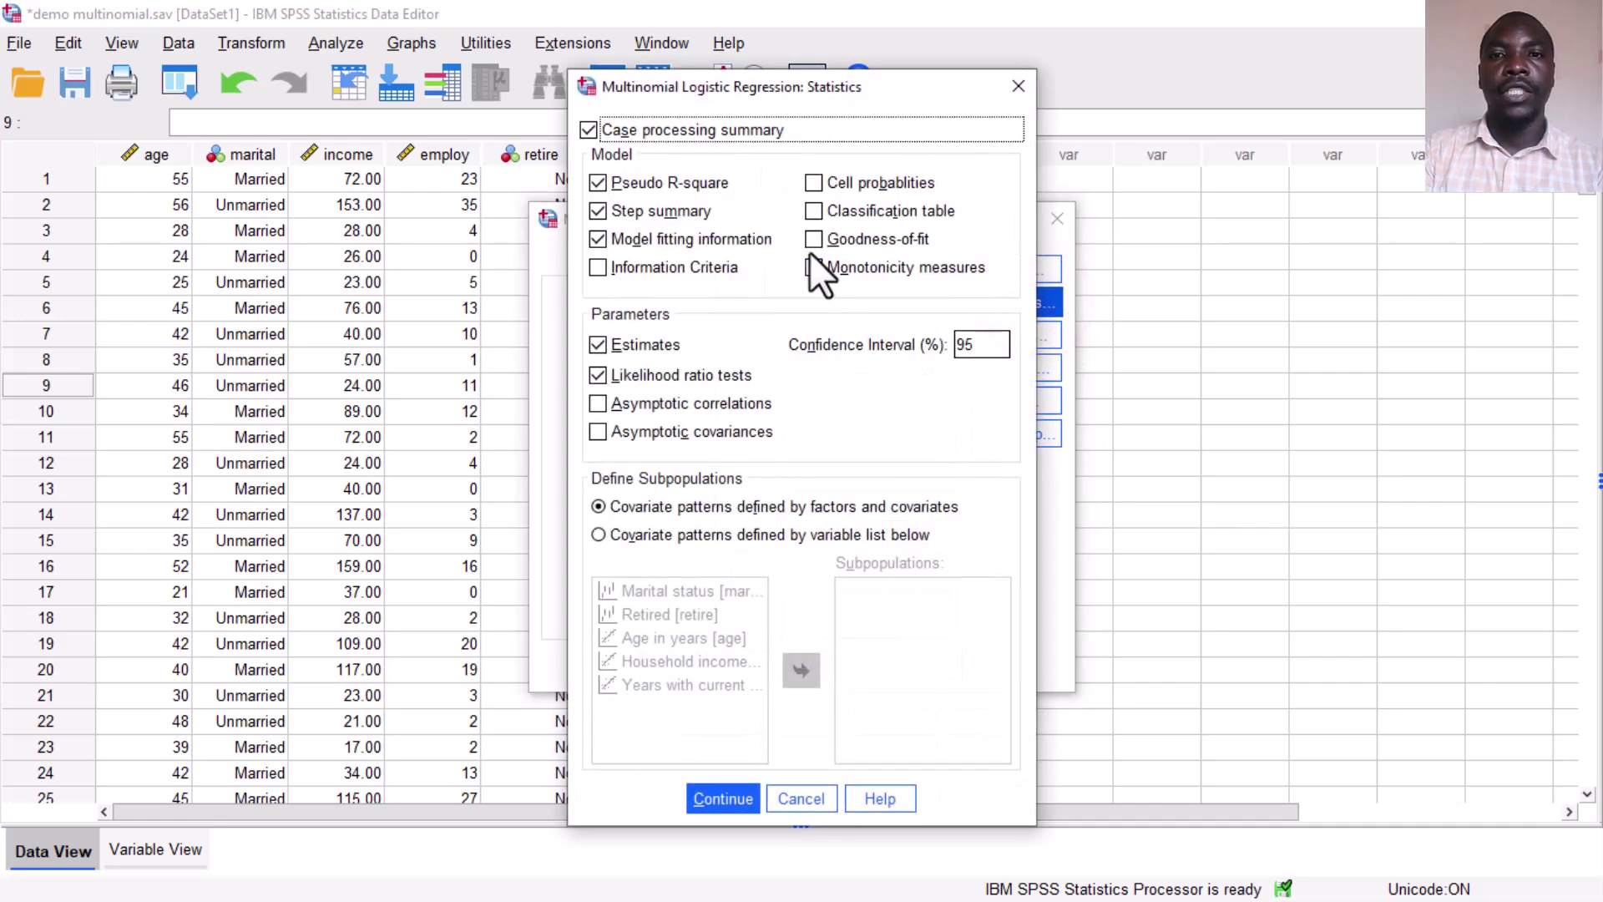
left_click(812, 239)
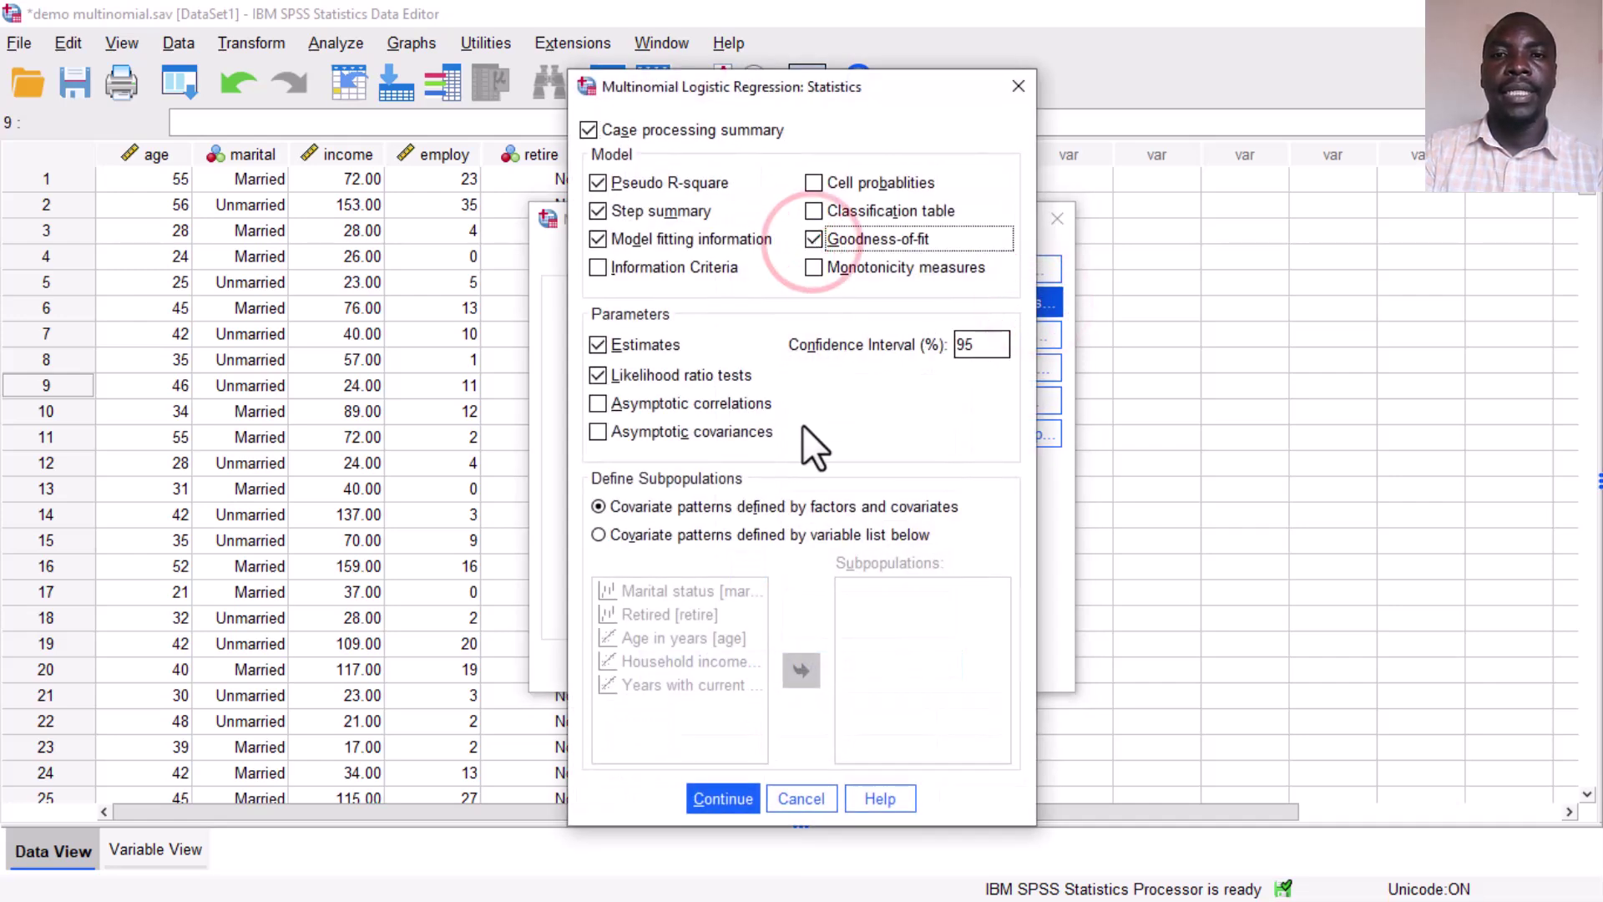
left_click(708, 788)
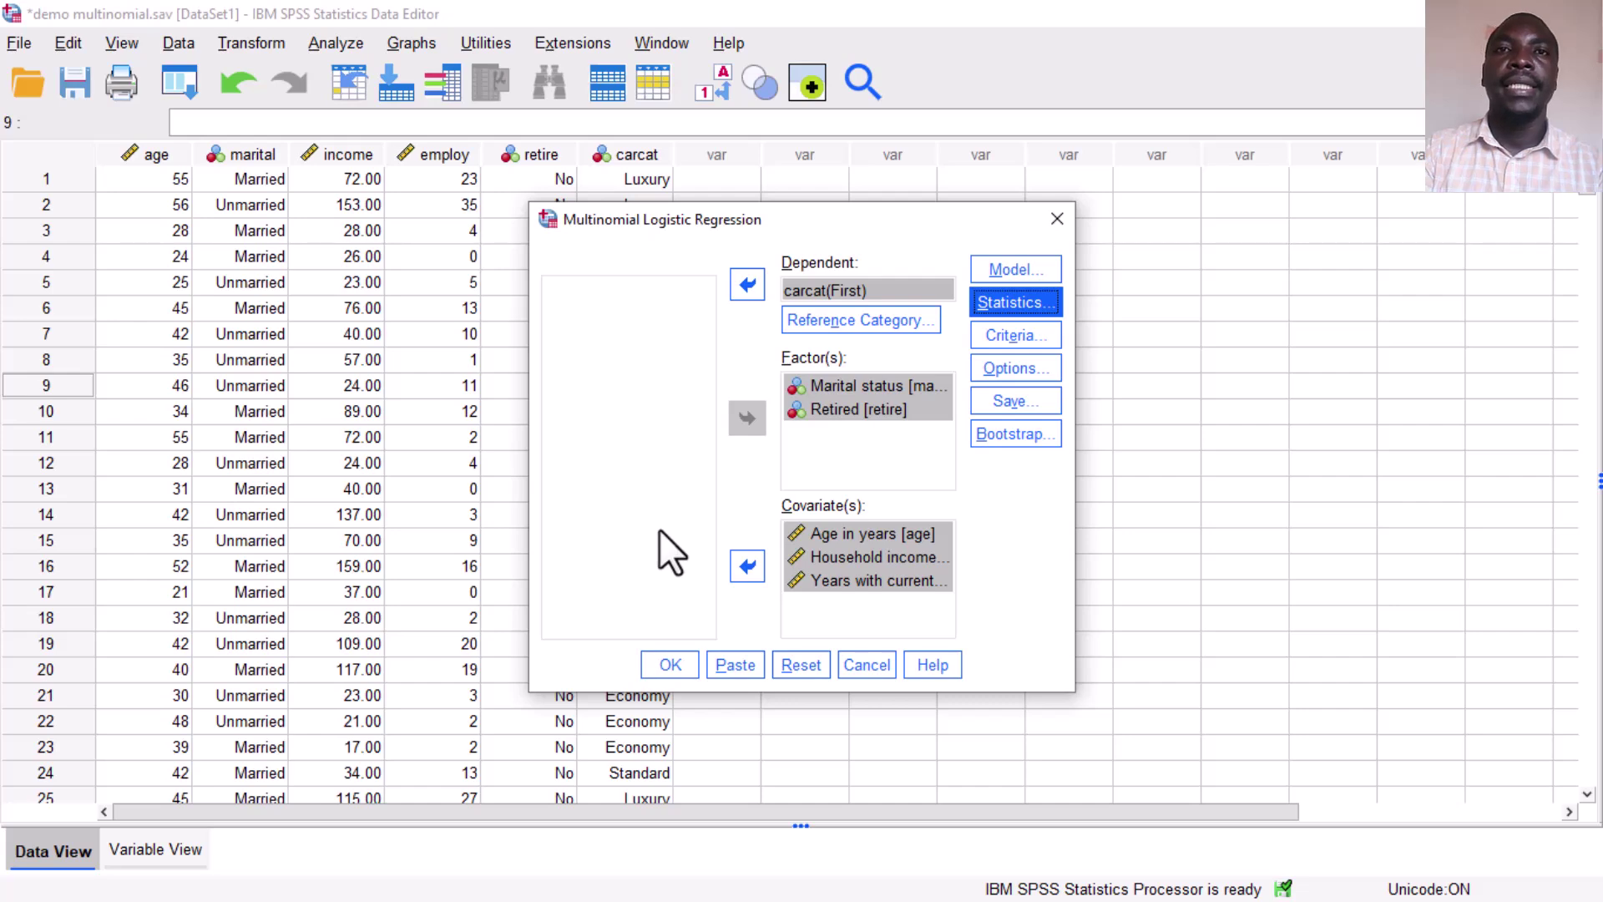
left_click(673, 660)
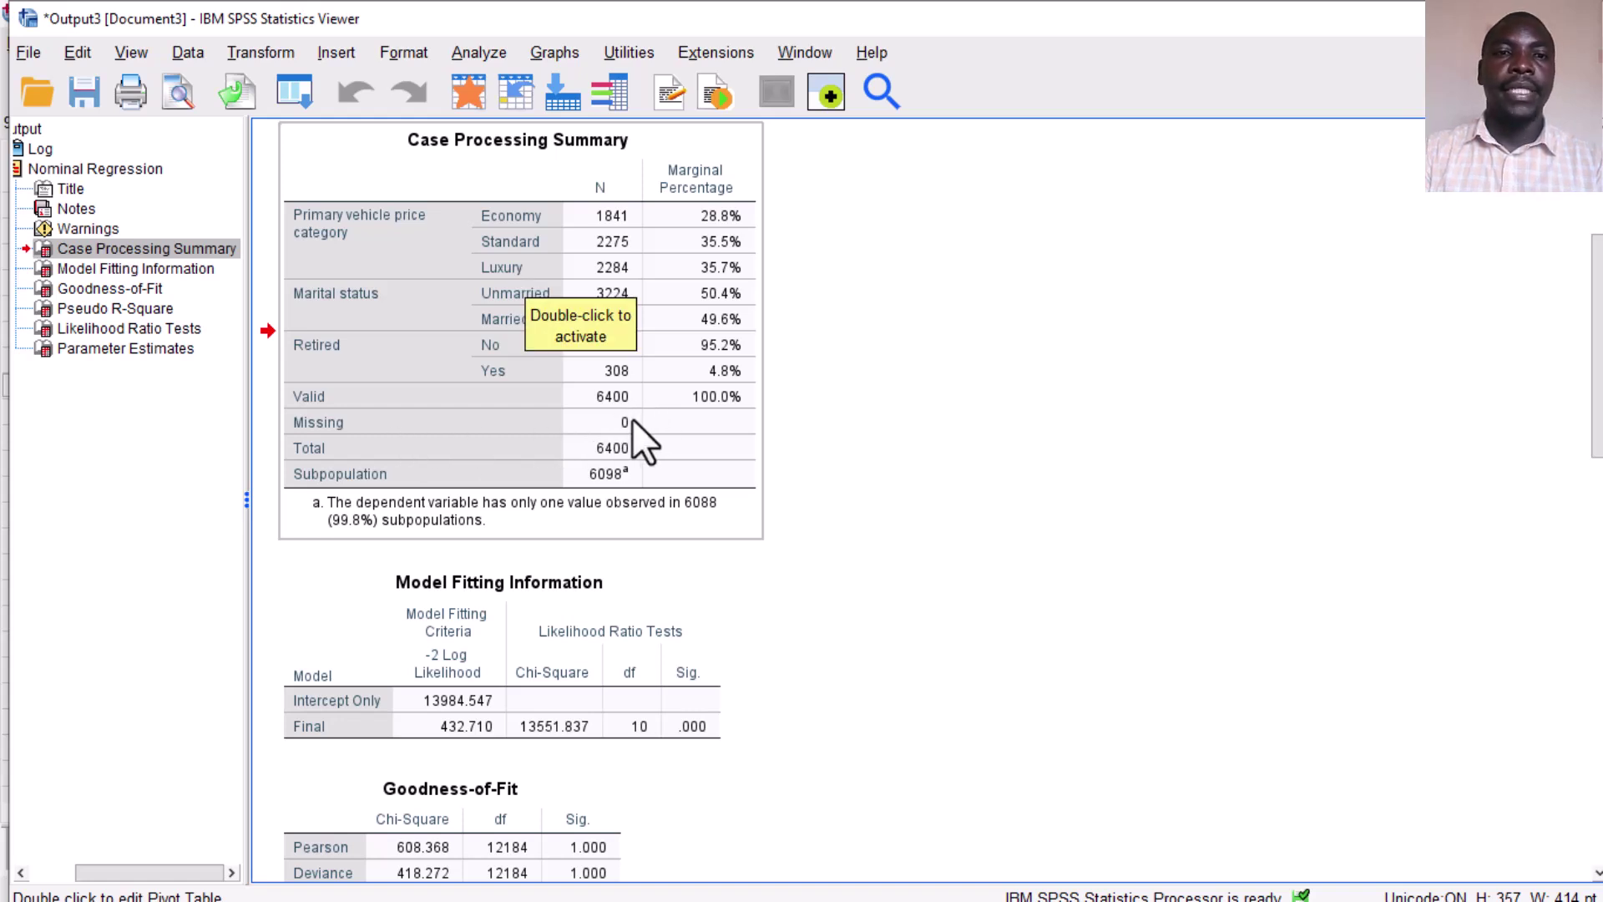
Step: Examine the model fitting information, goodness-of-fit, pseudo R-square and likelihood ratio tests tables in the output
left_click(549, 653)
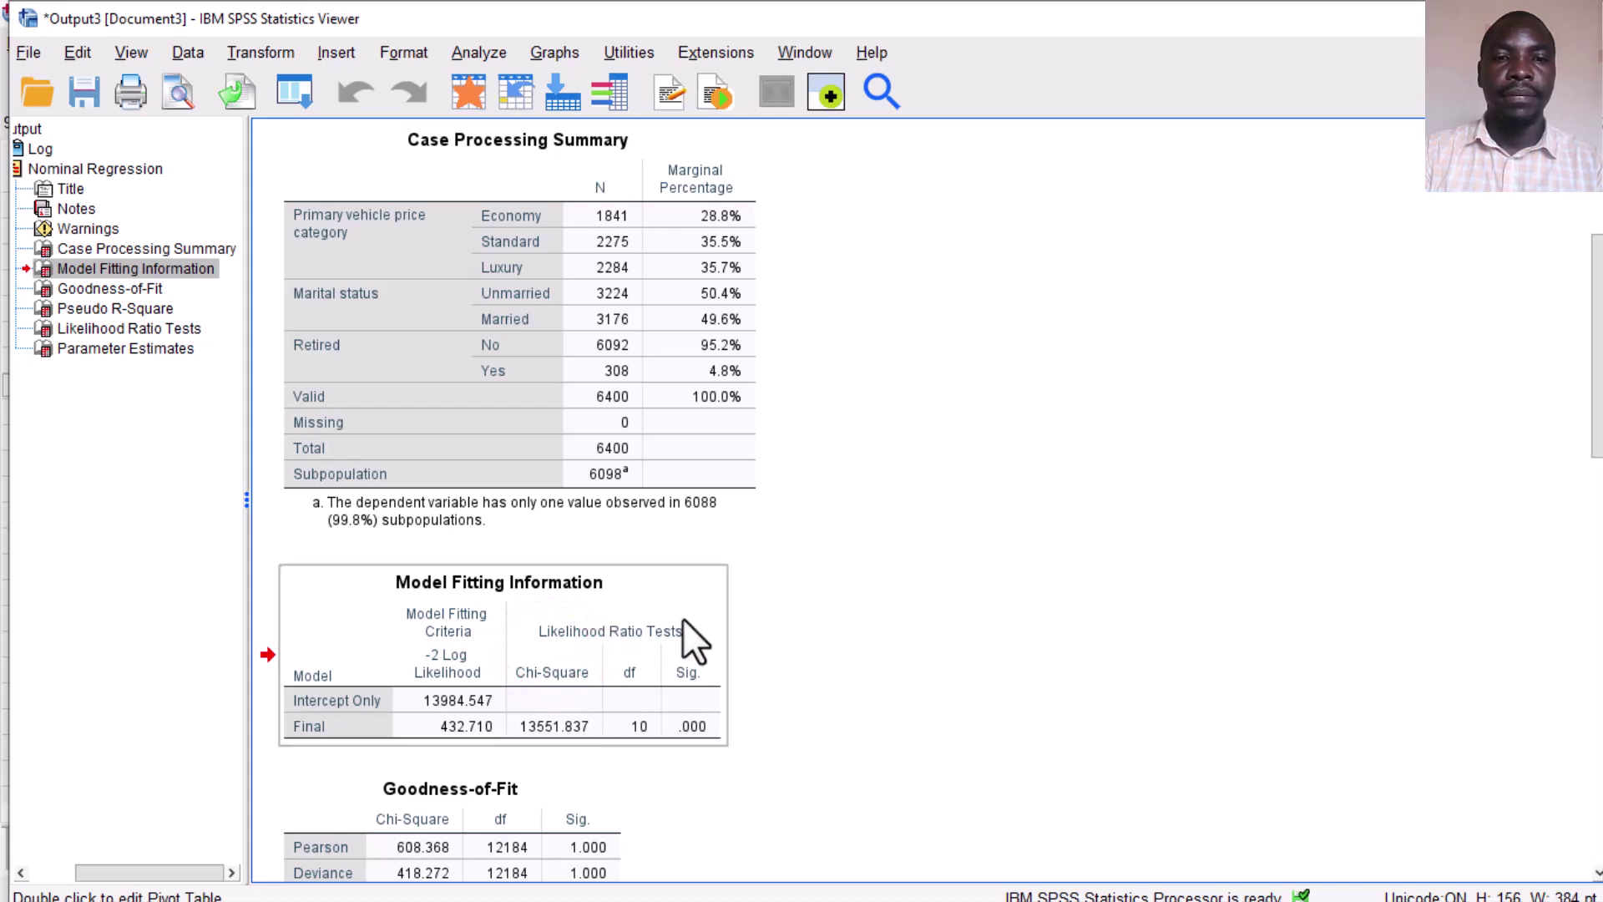
scroll(683, 618, "down", 3)
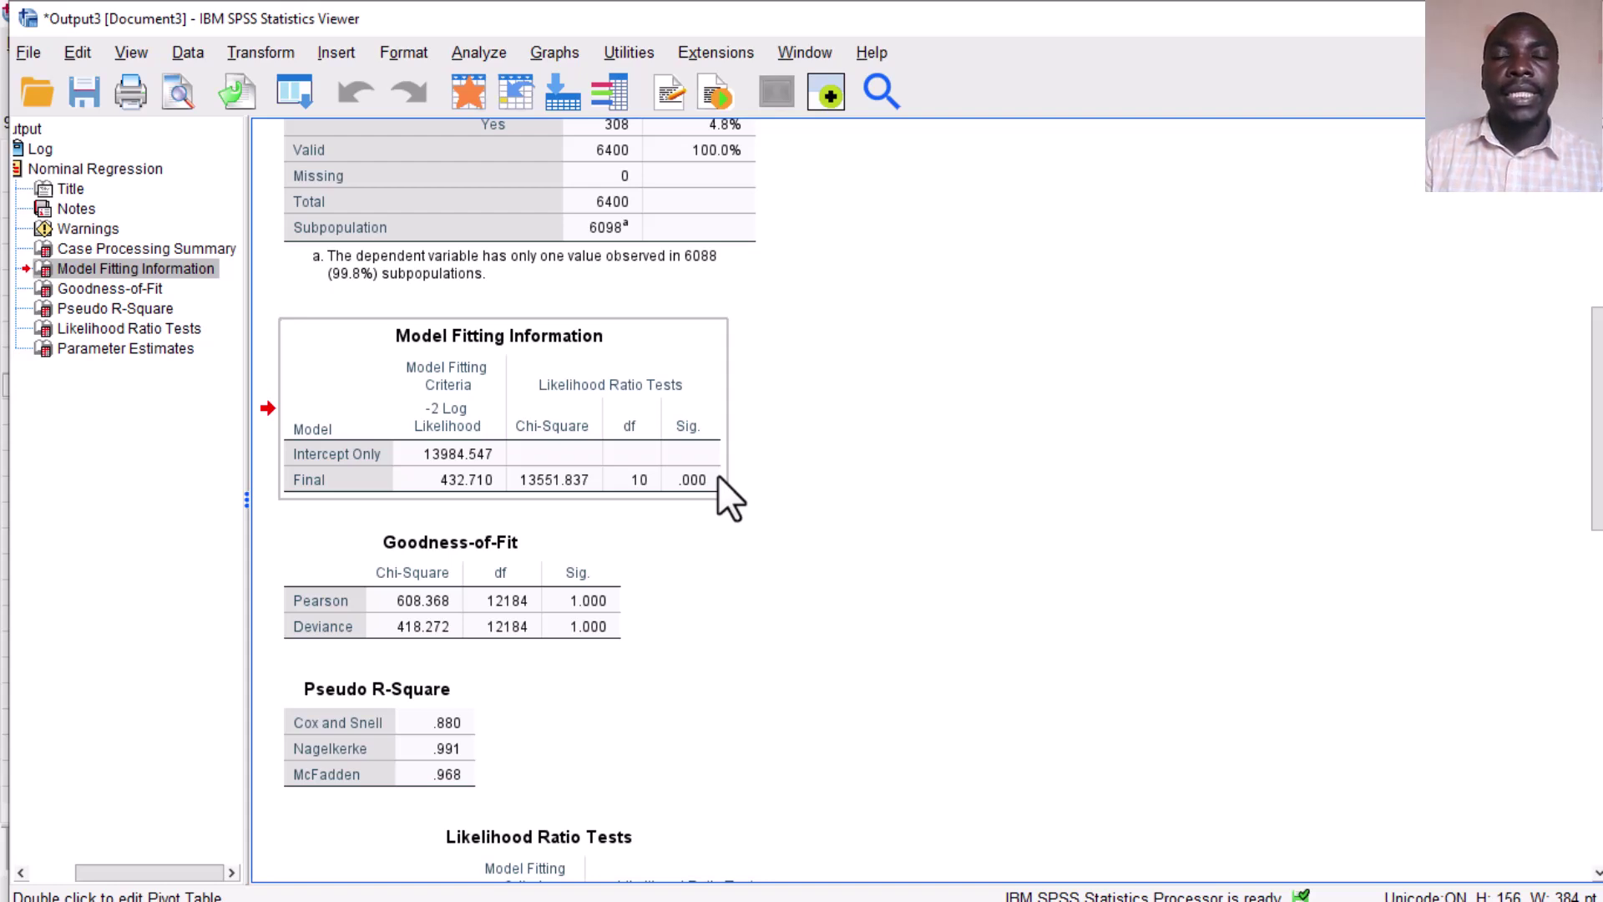
left_click(534, 586)
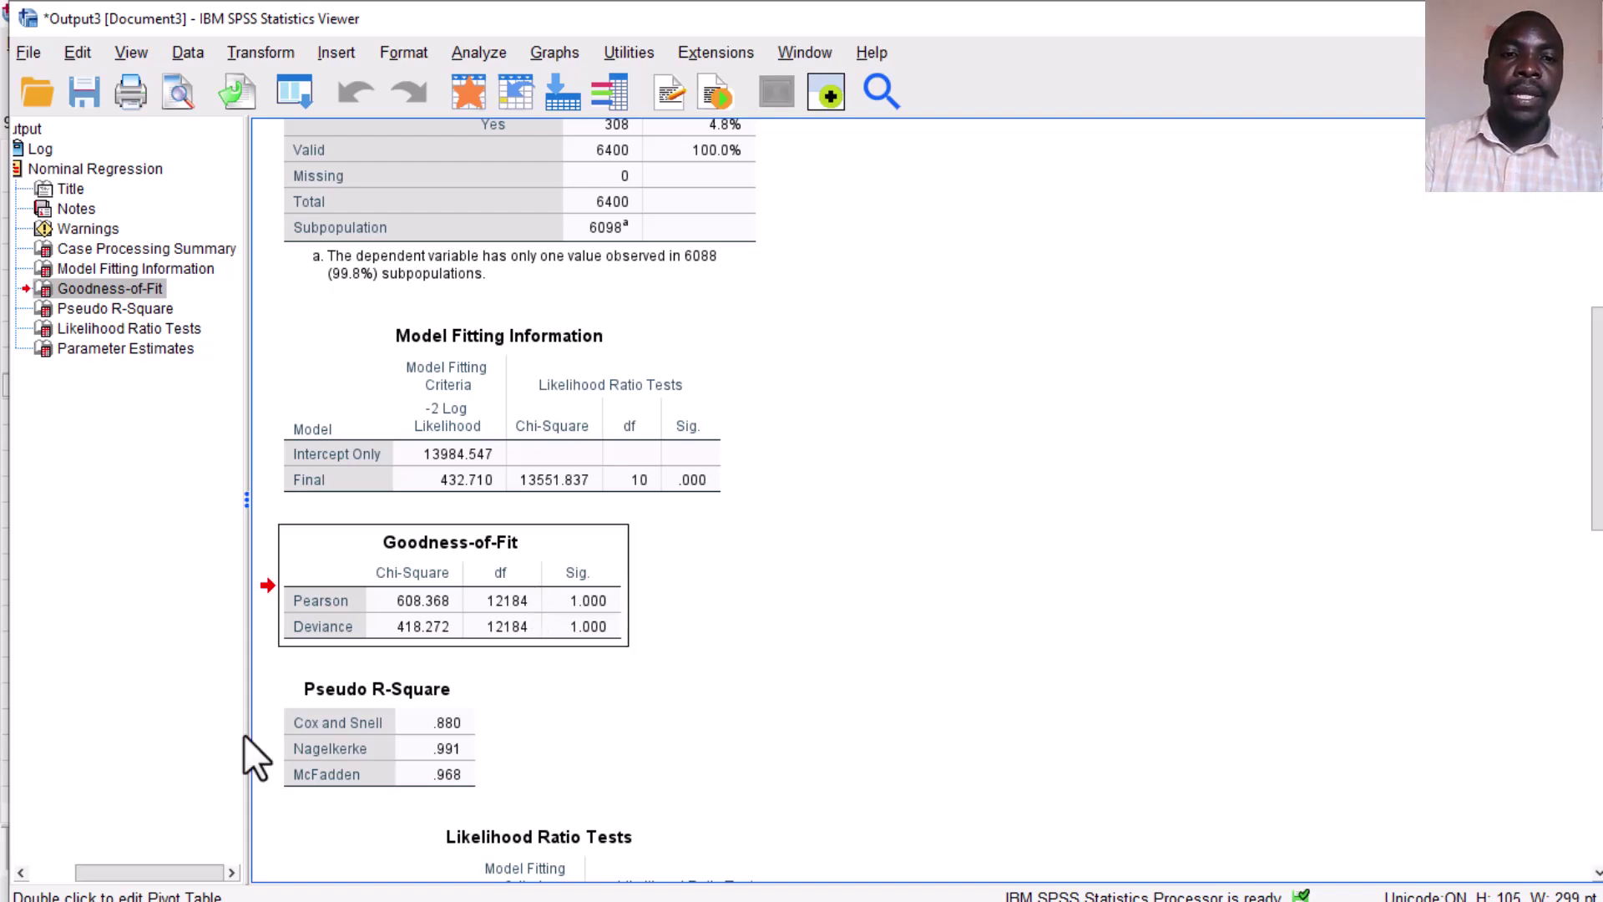
left_click(368, 730)
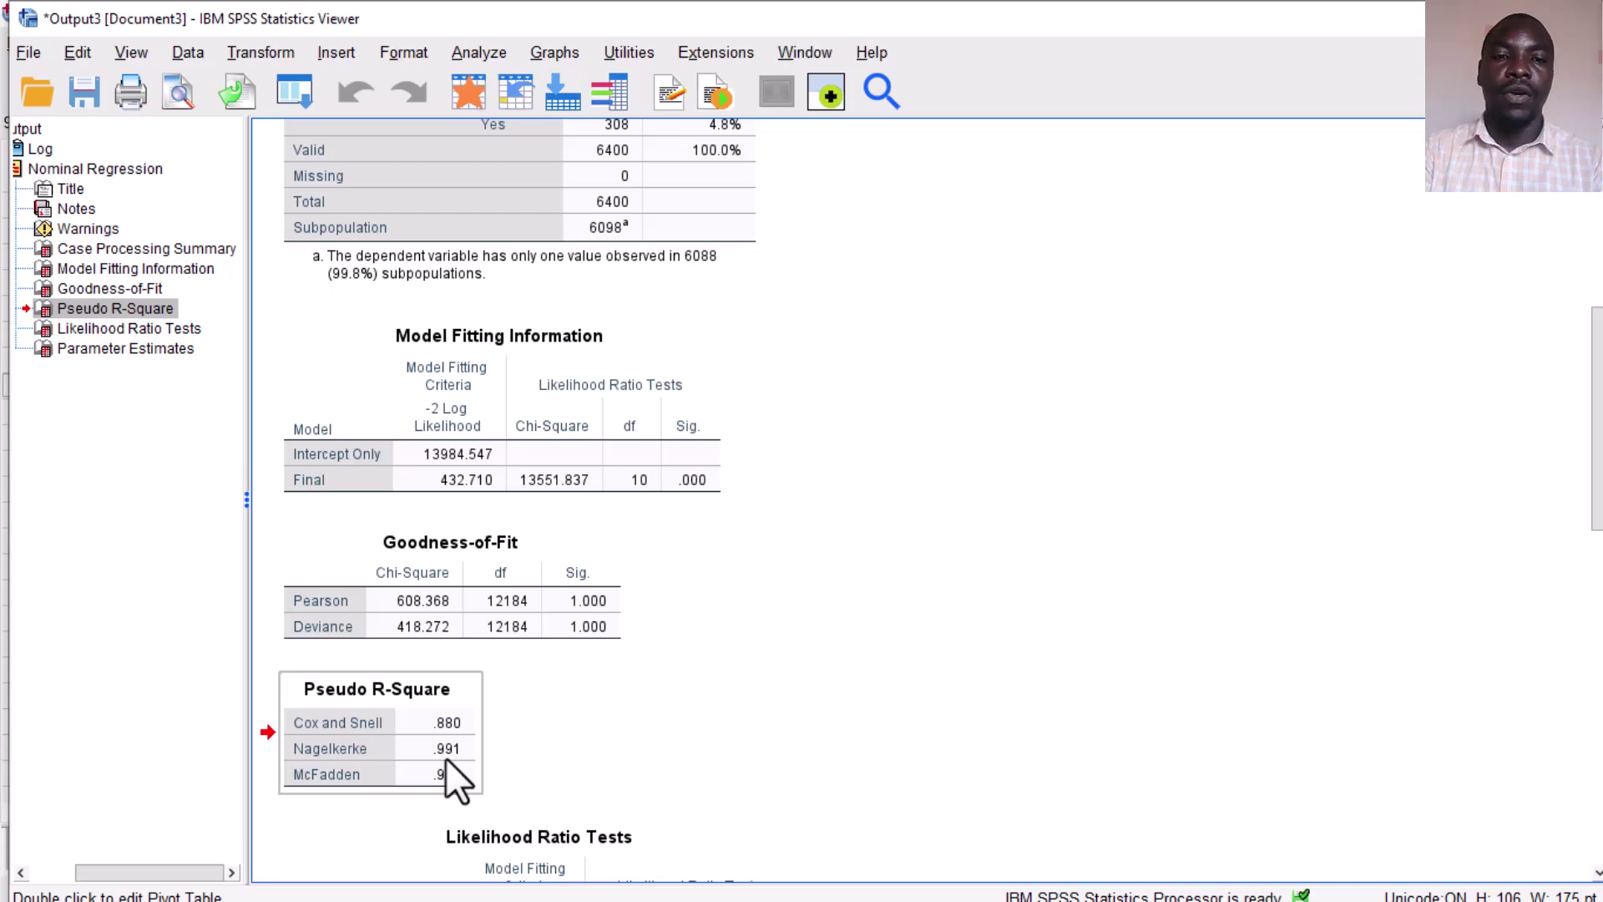
scroll(444, 784, "down", 10)
scroll(533, 831, "up", 3)
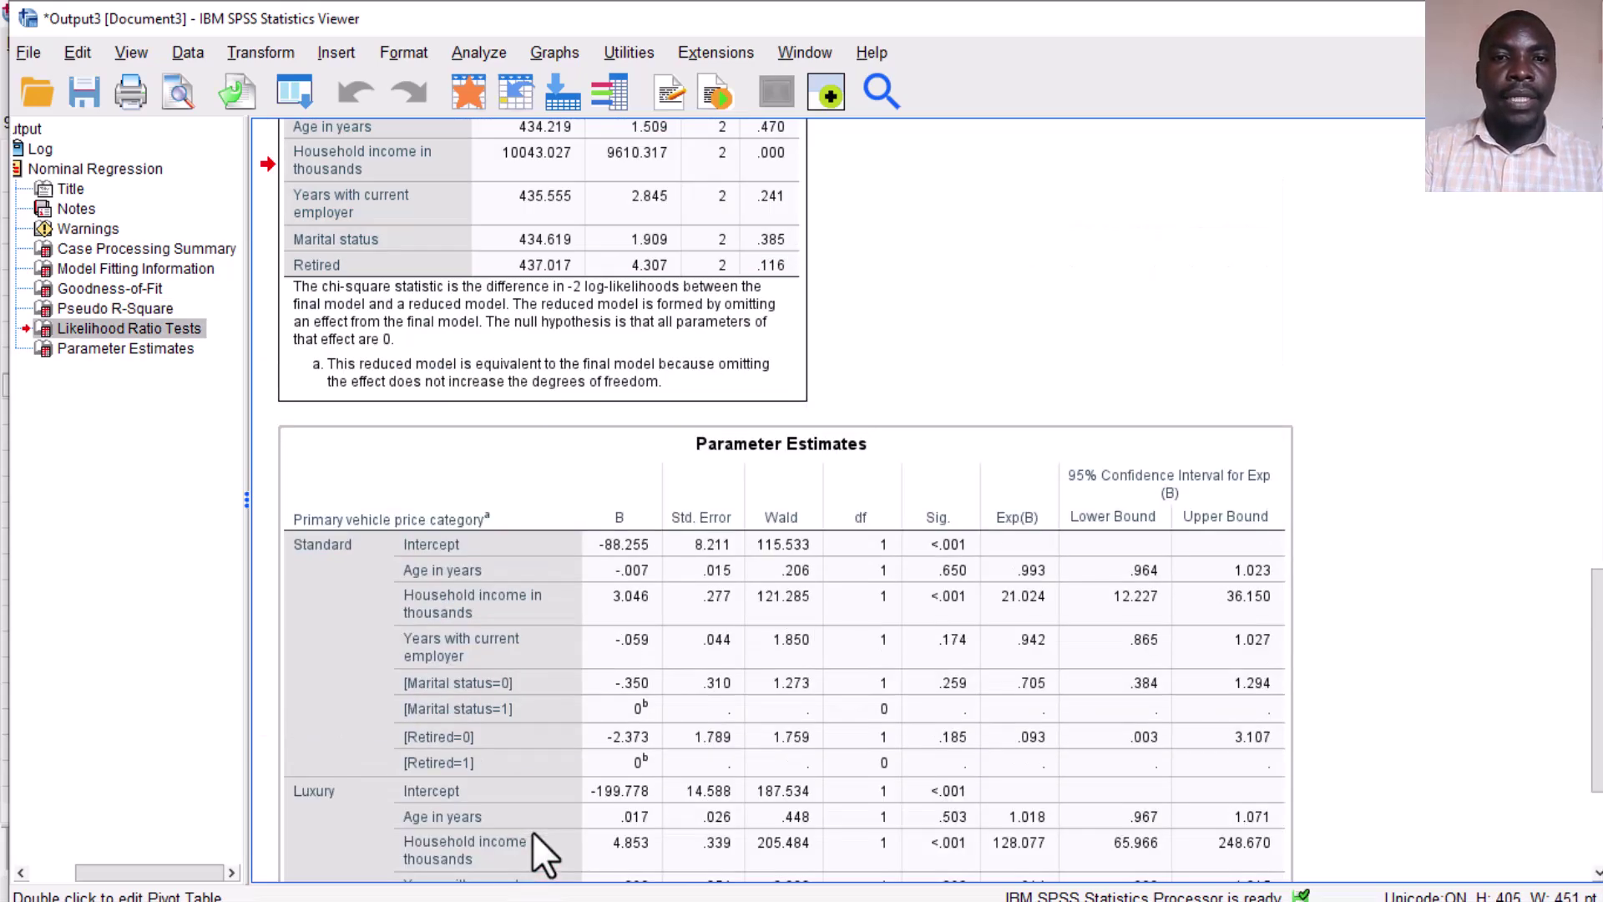
scroll(509, 350, "up", 3)
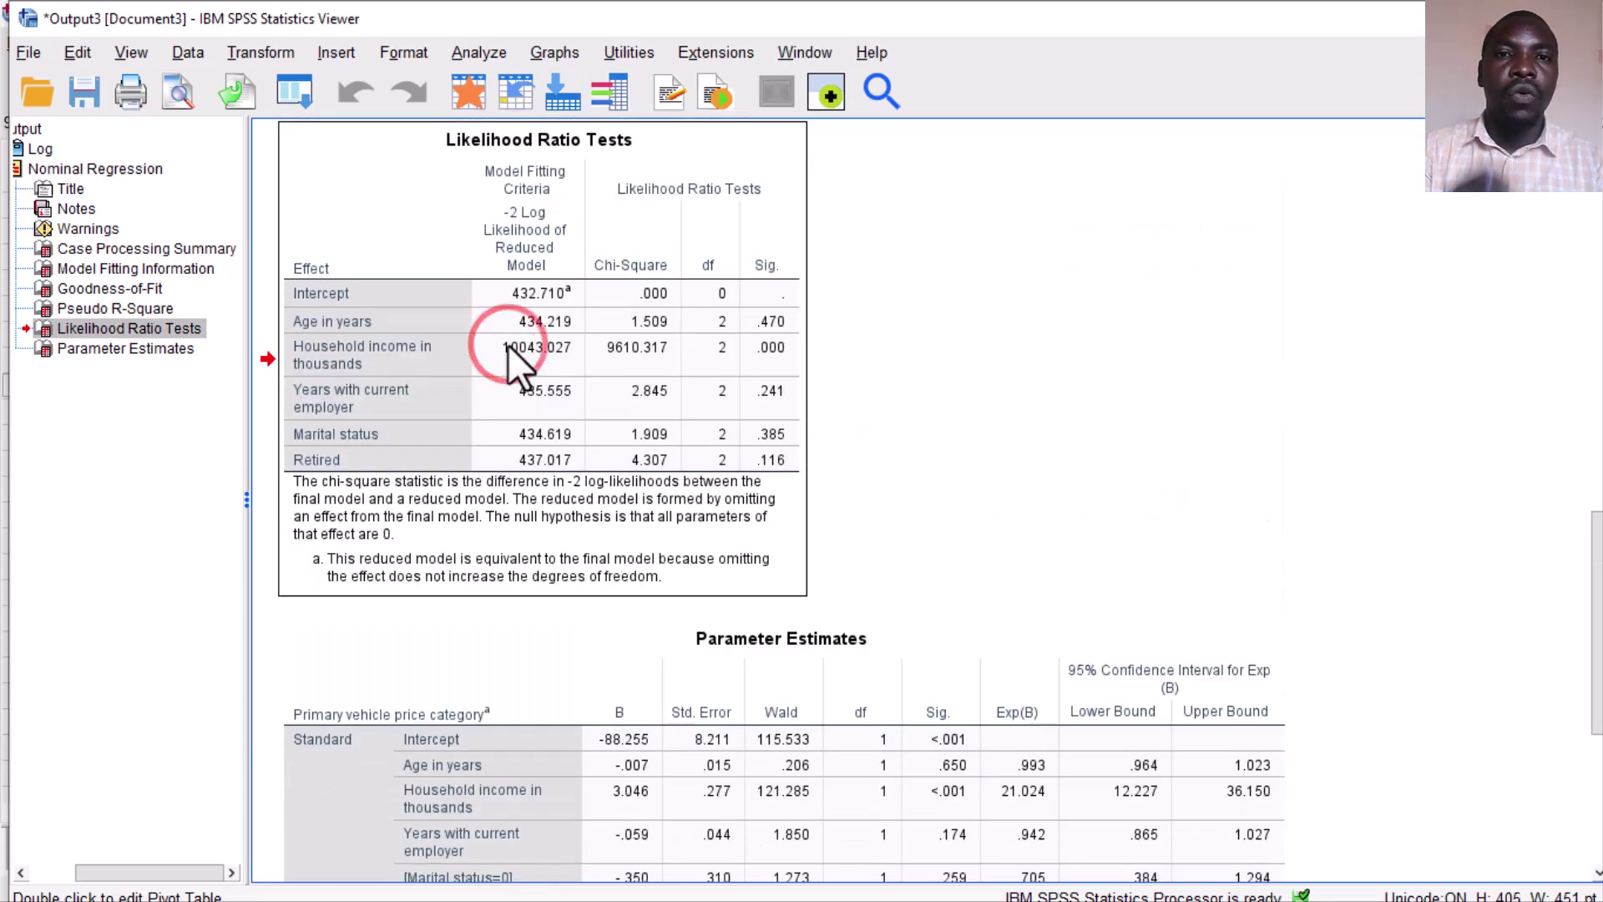
left_click(507, 344)
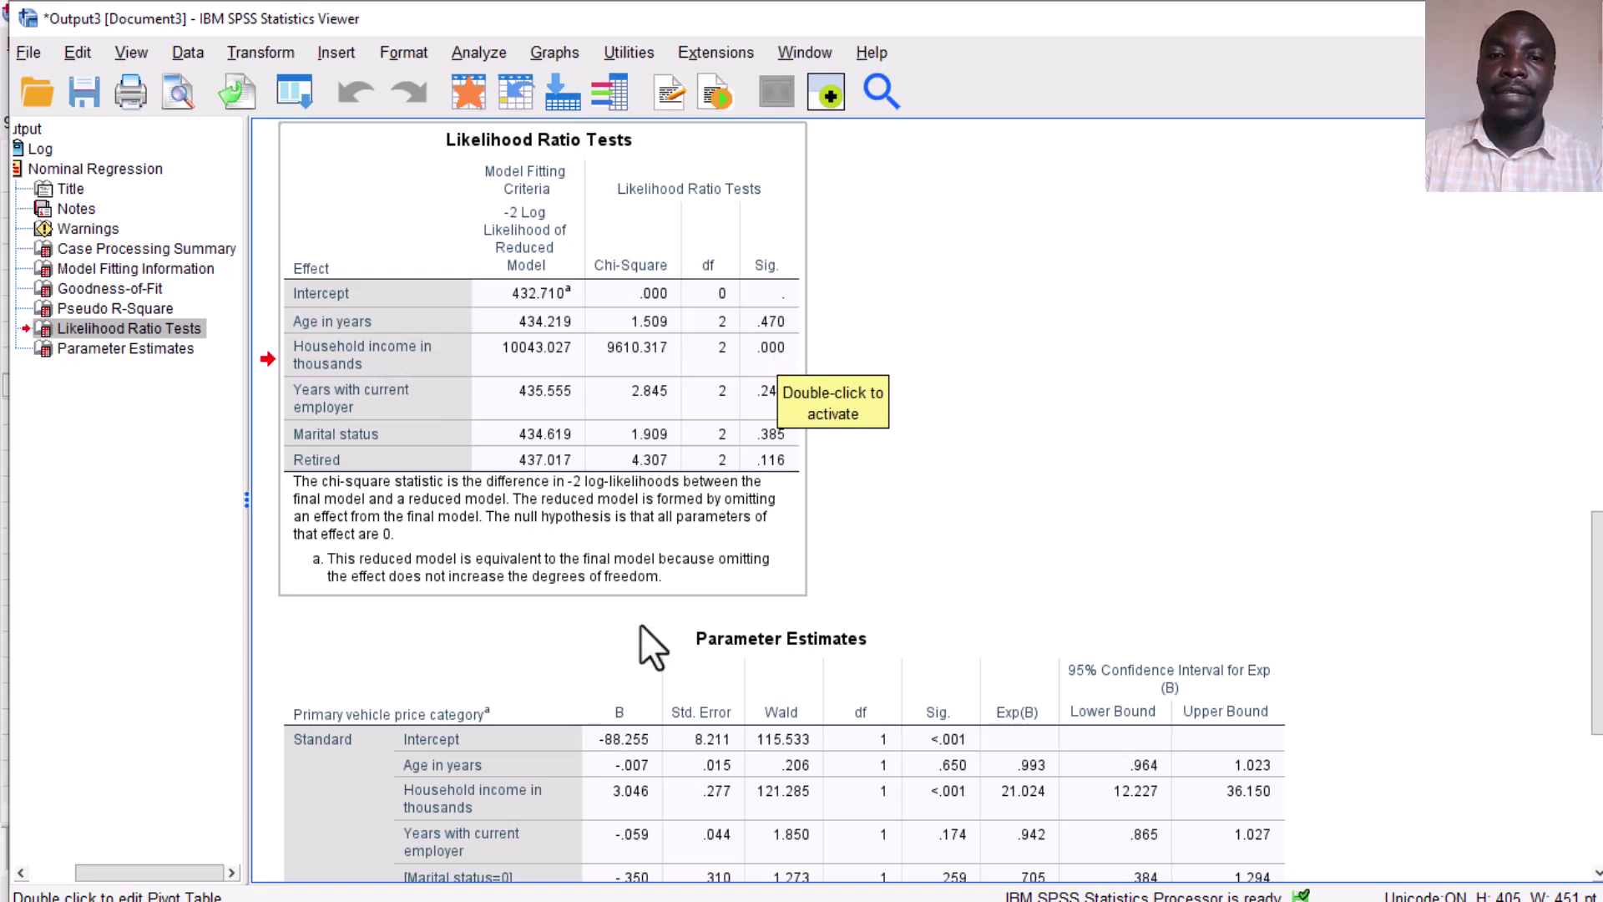
Step: Examine the parameter estimates for the Standard and Luxury categories, comparing predictor significance with the likelihood ratio tests
left_click(696, 705)
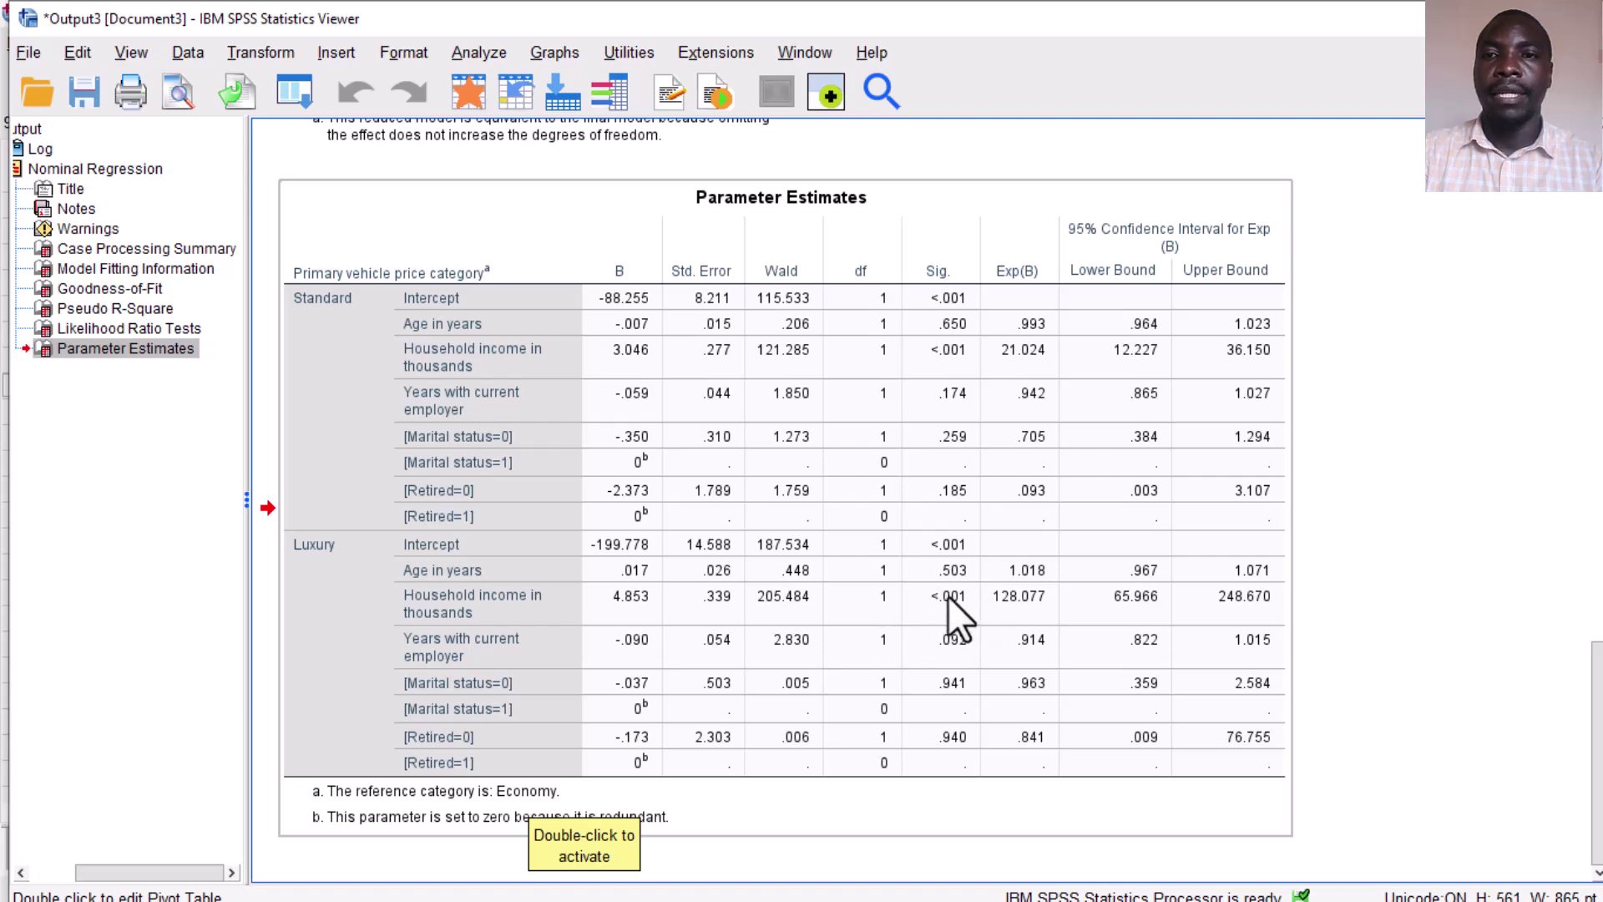
scroll(931, 467, "up", 3)
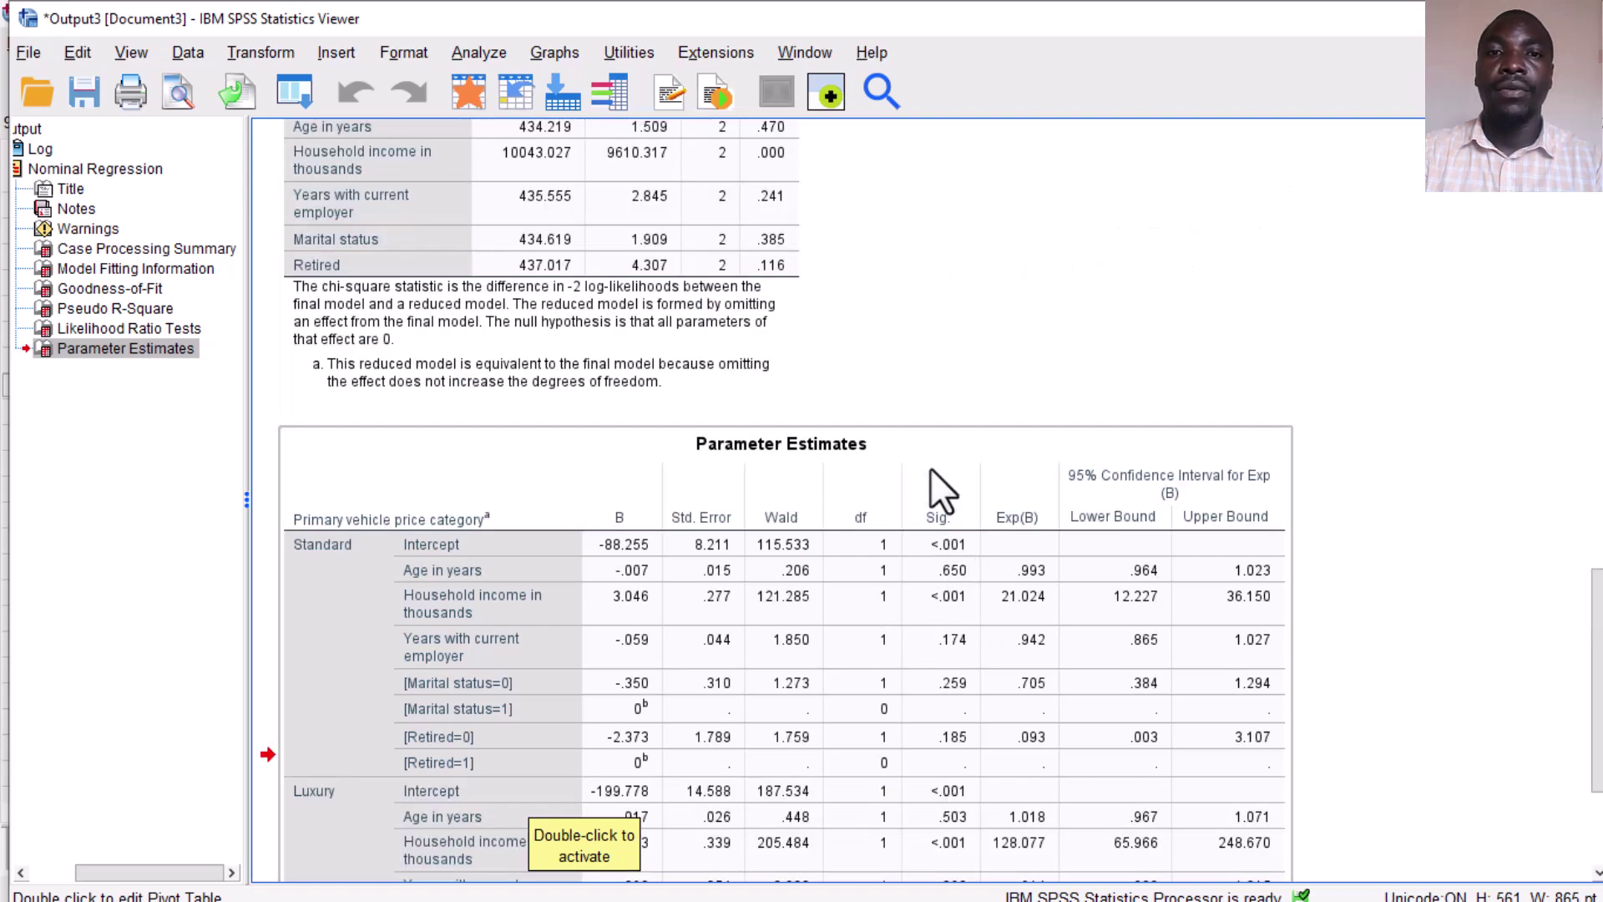
left_click(753, 257)
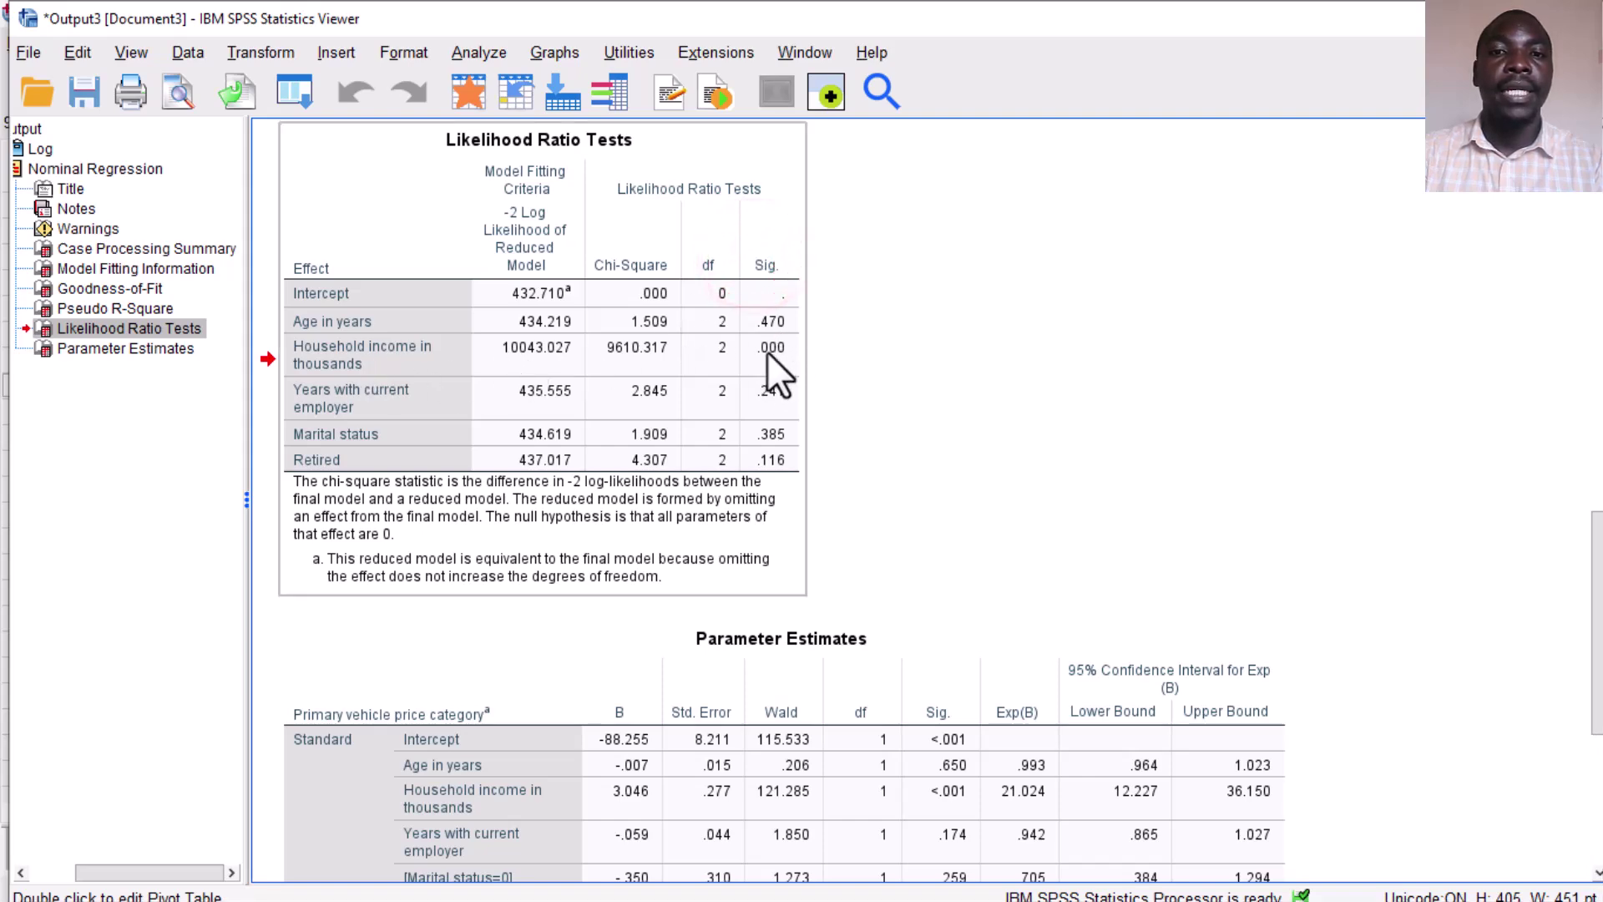
scroll(688, 417, "down", 5)
left_click(688, 418)
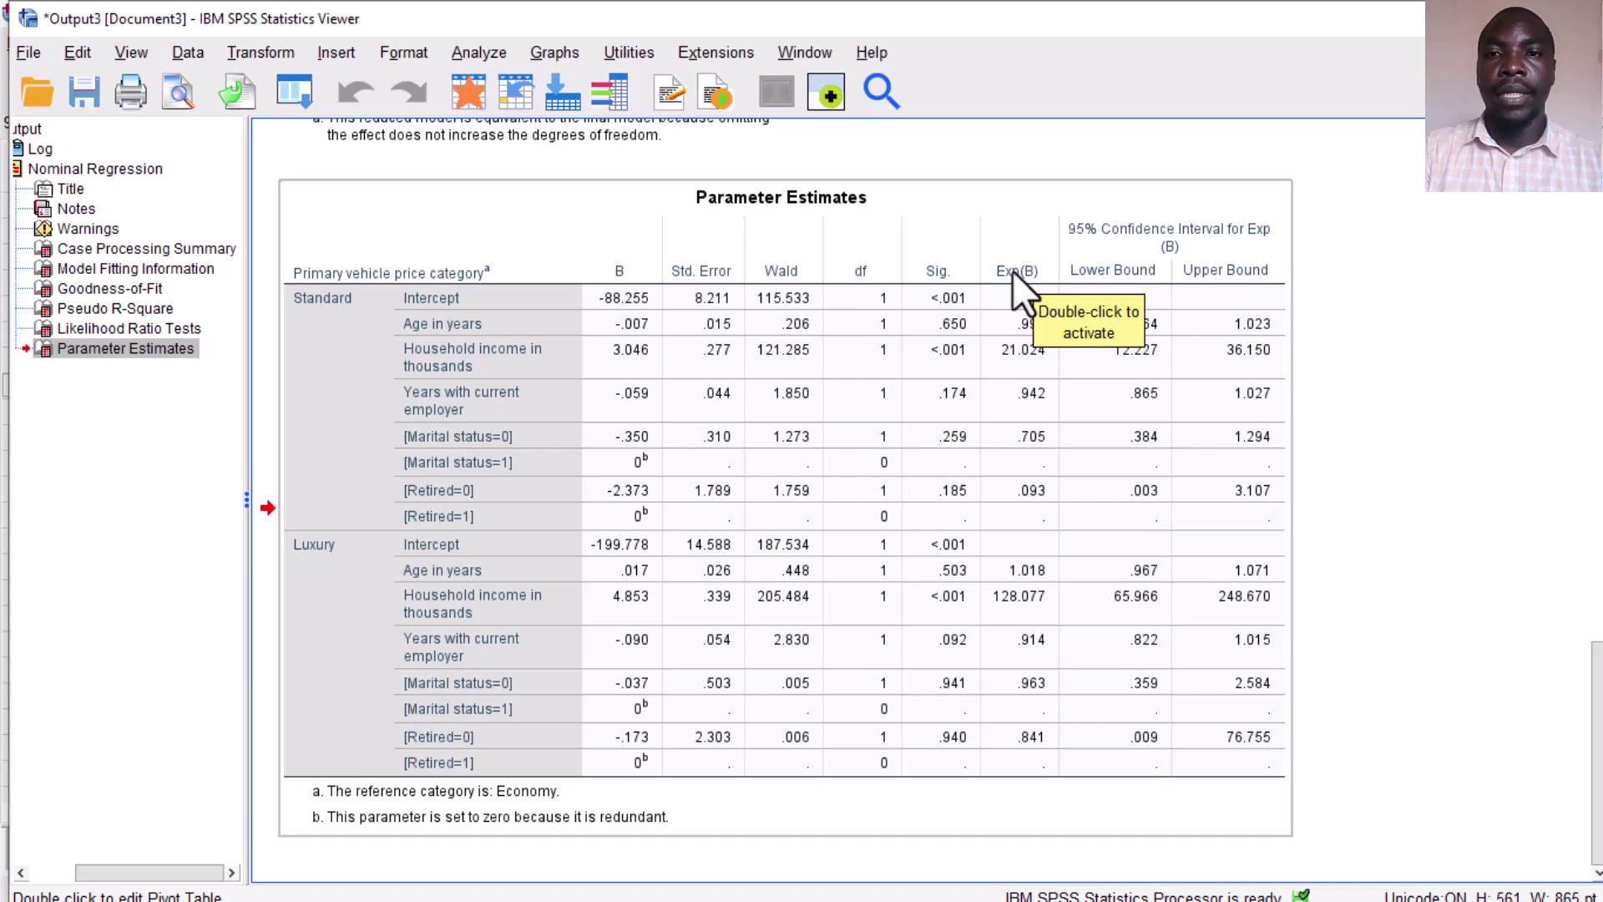
left_click(1013, 346)
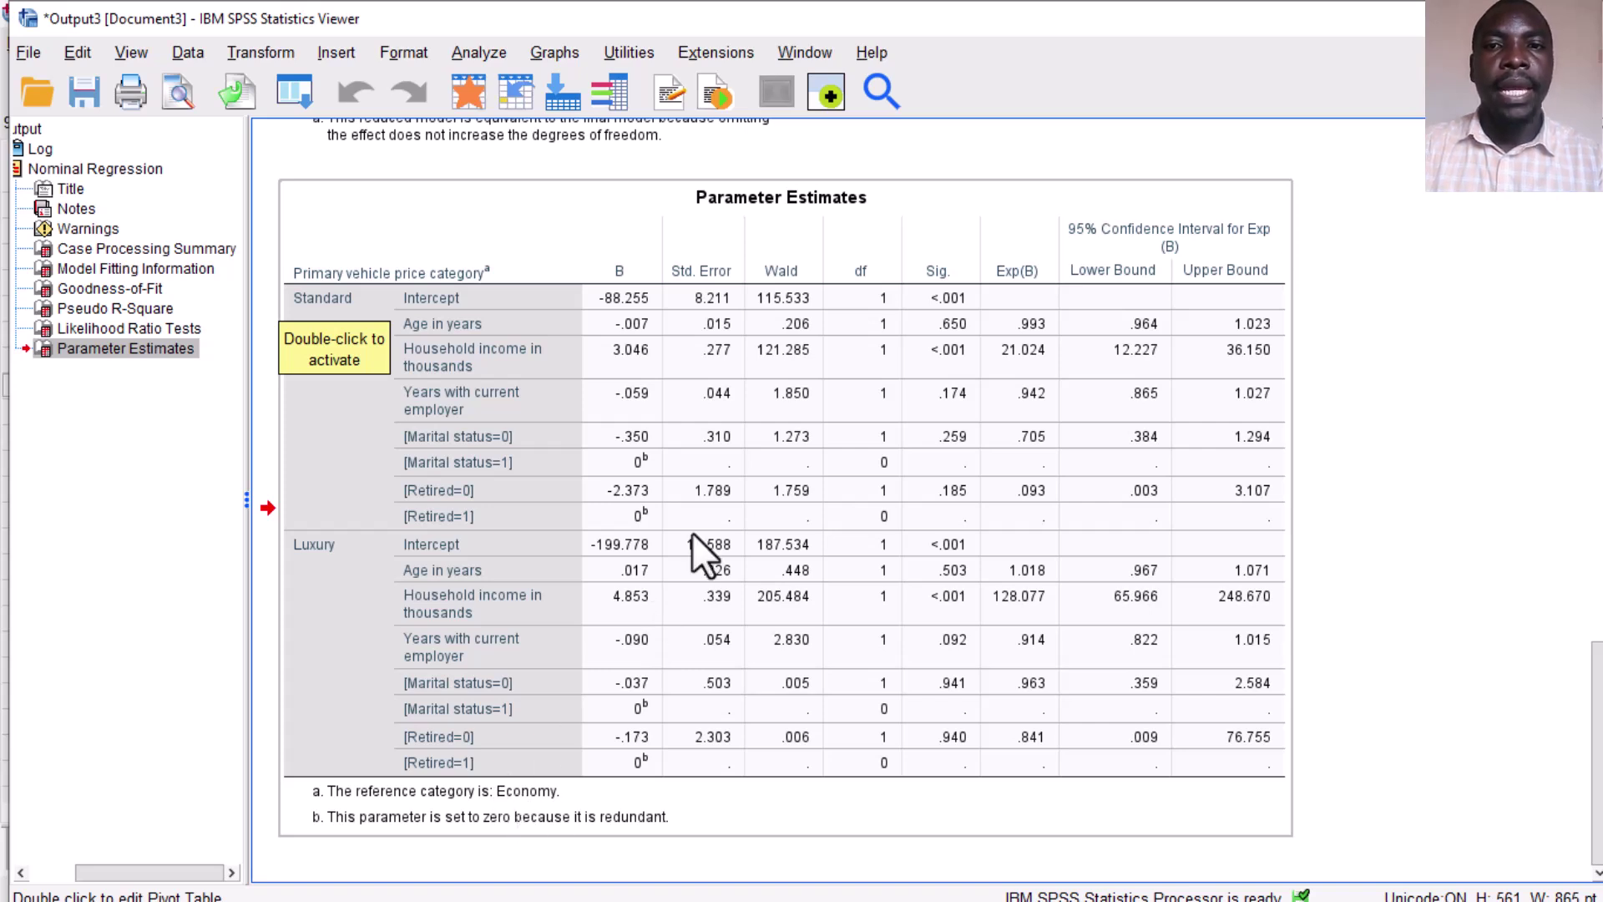
left_click(1039, 353)
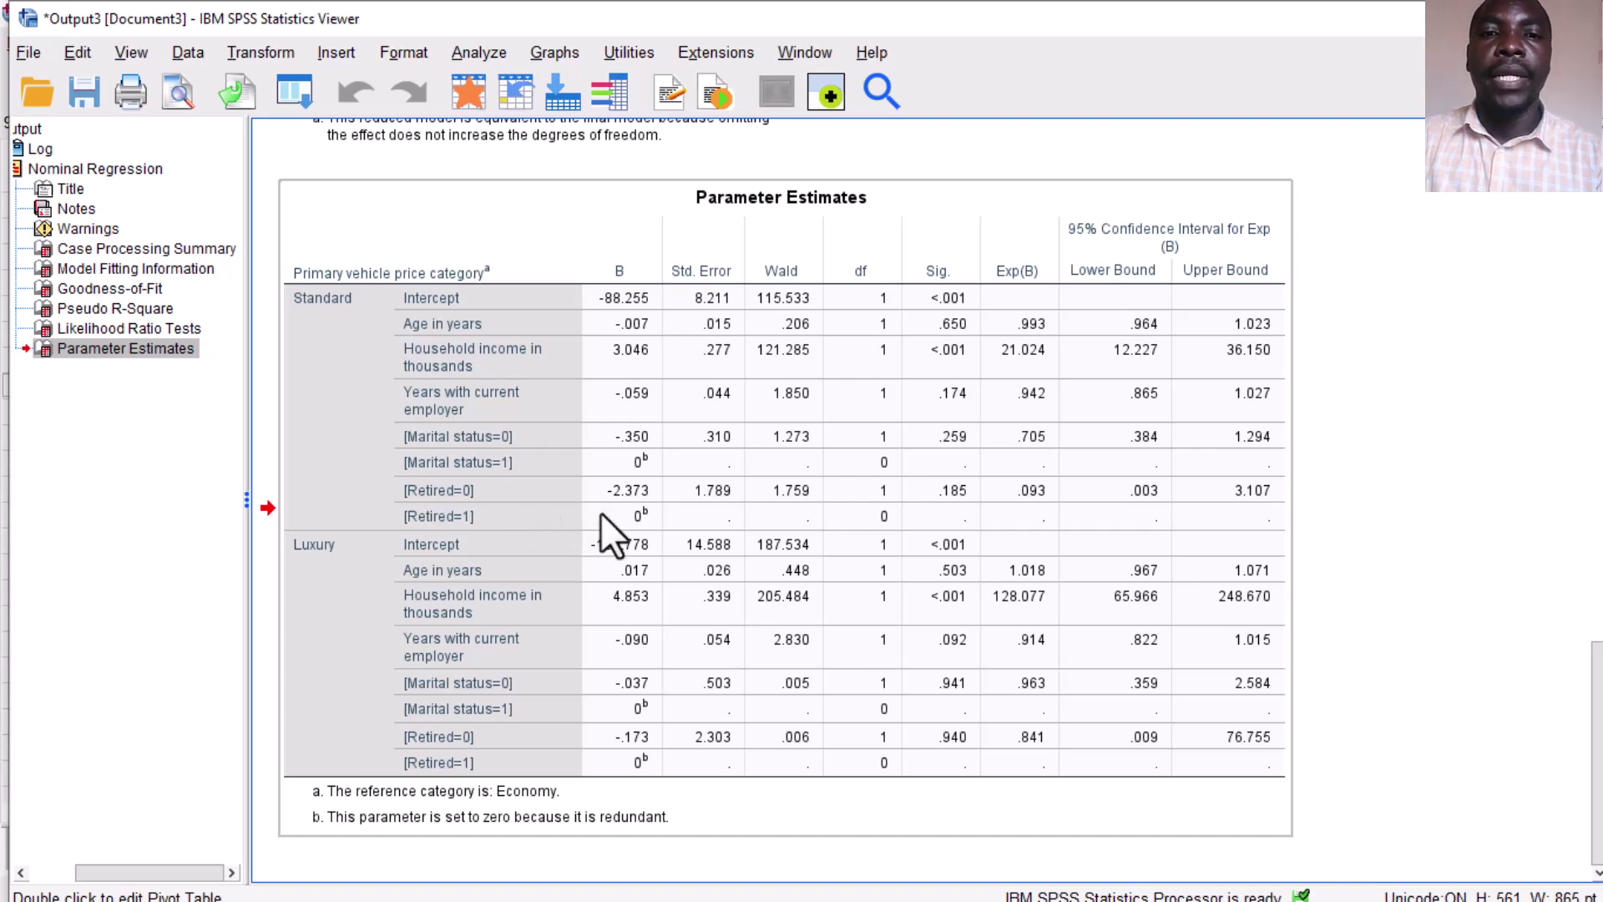
left_click(726, 856)
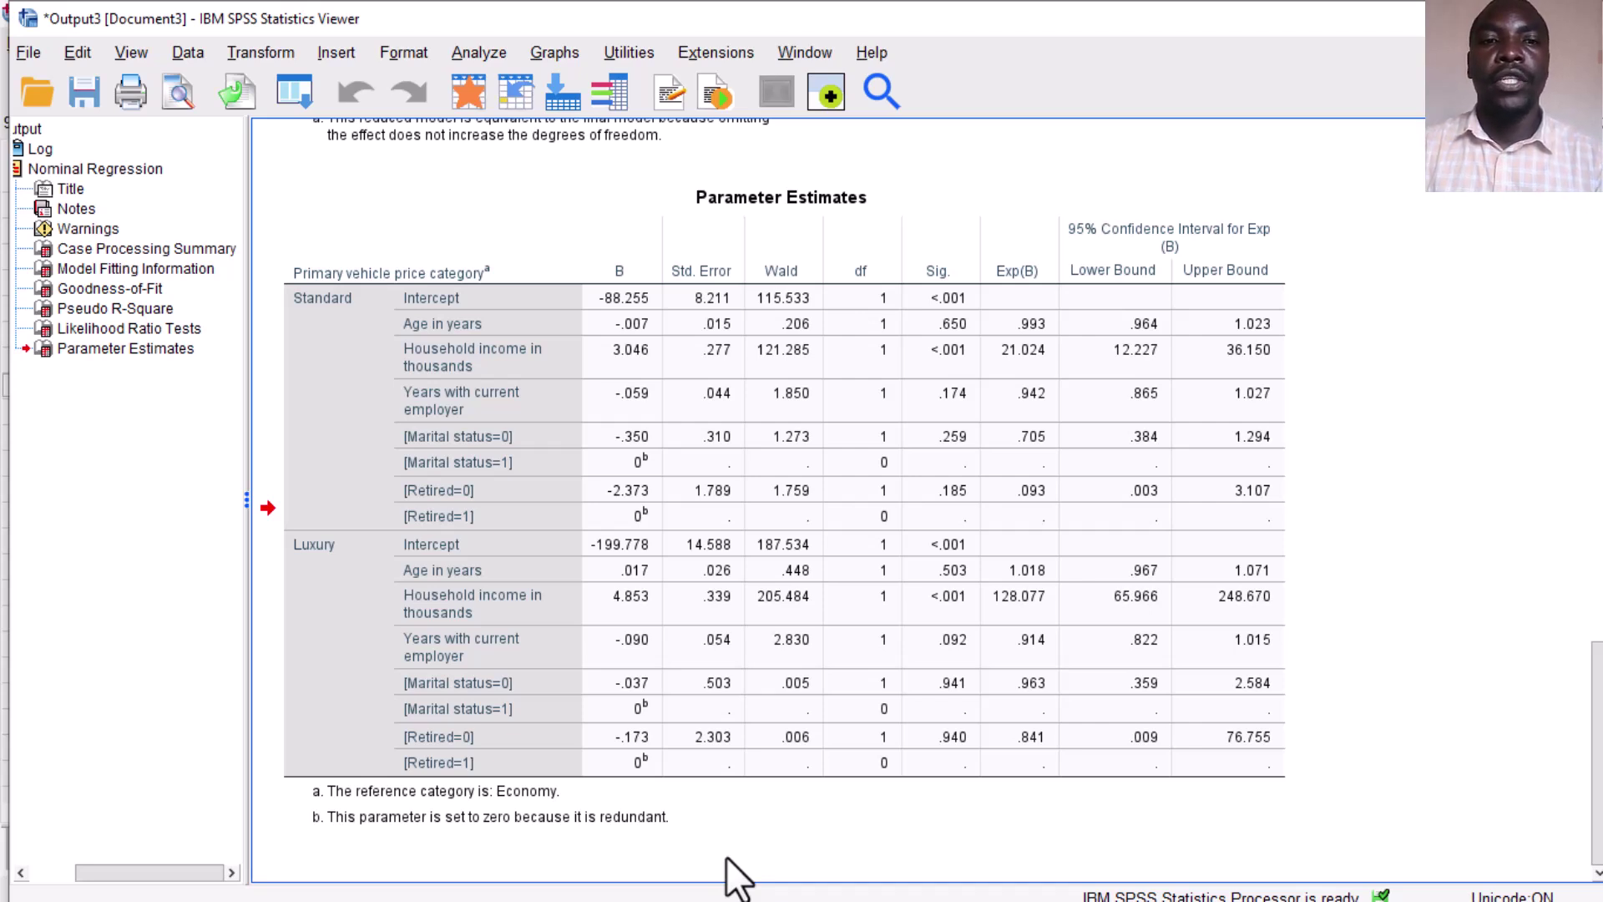
left_click(664, 743)
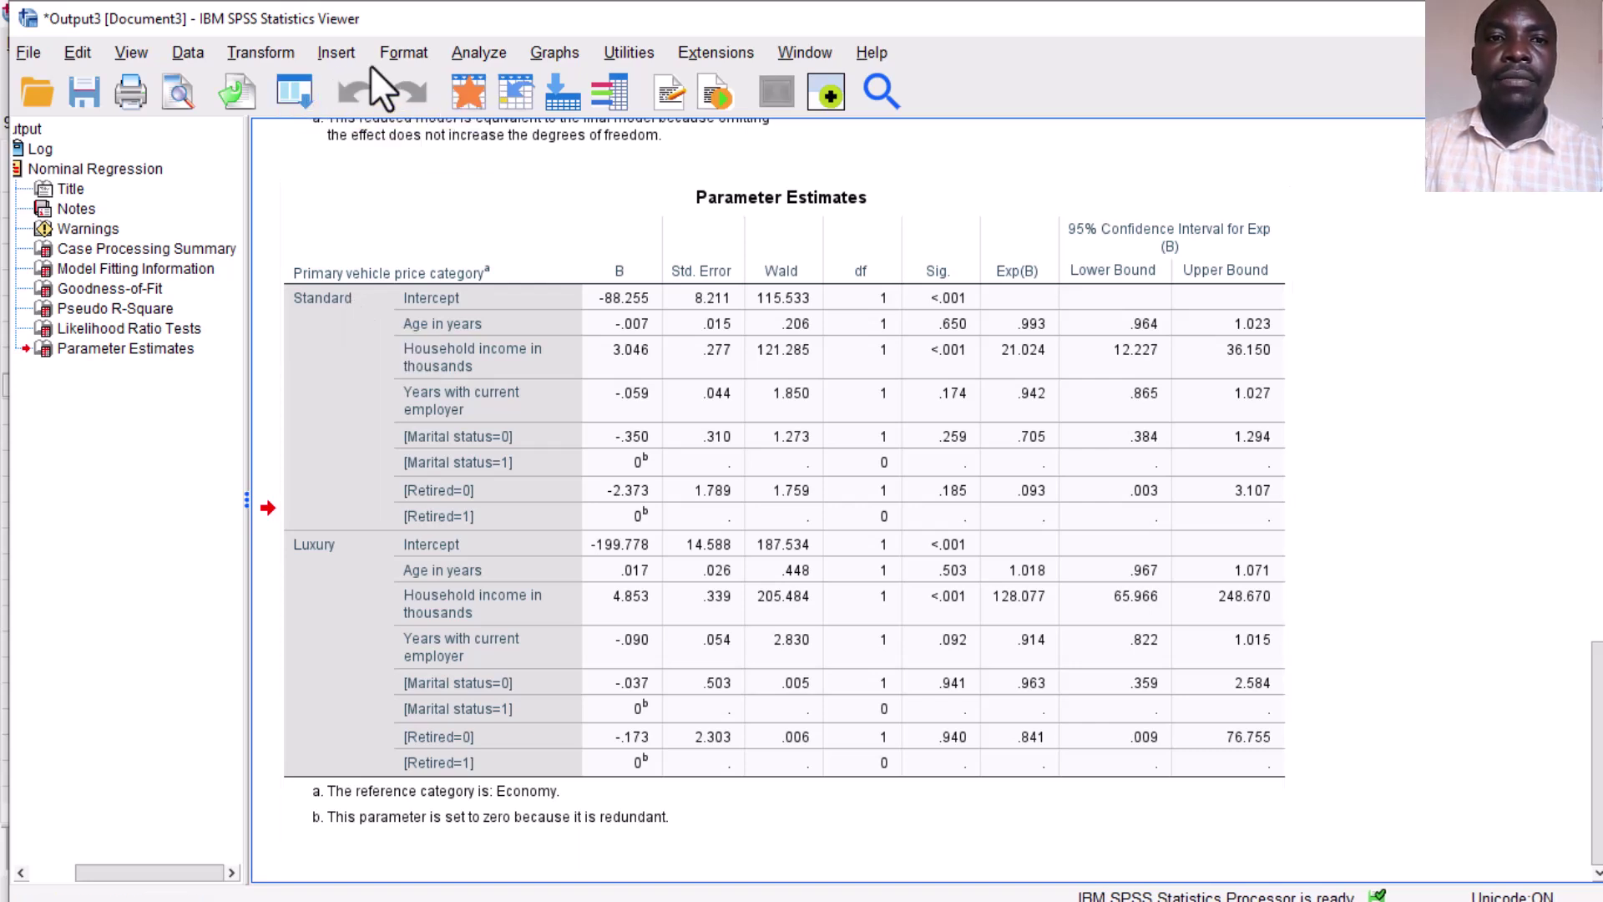
Step: Select only the cases that satisfy carcat < 3, filtering out the unselected cases
left_click(185, 58)
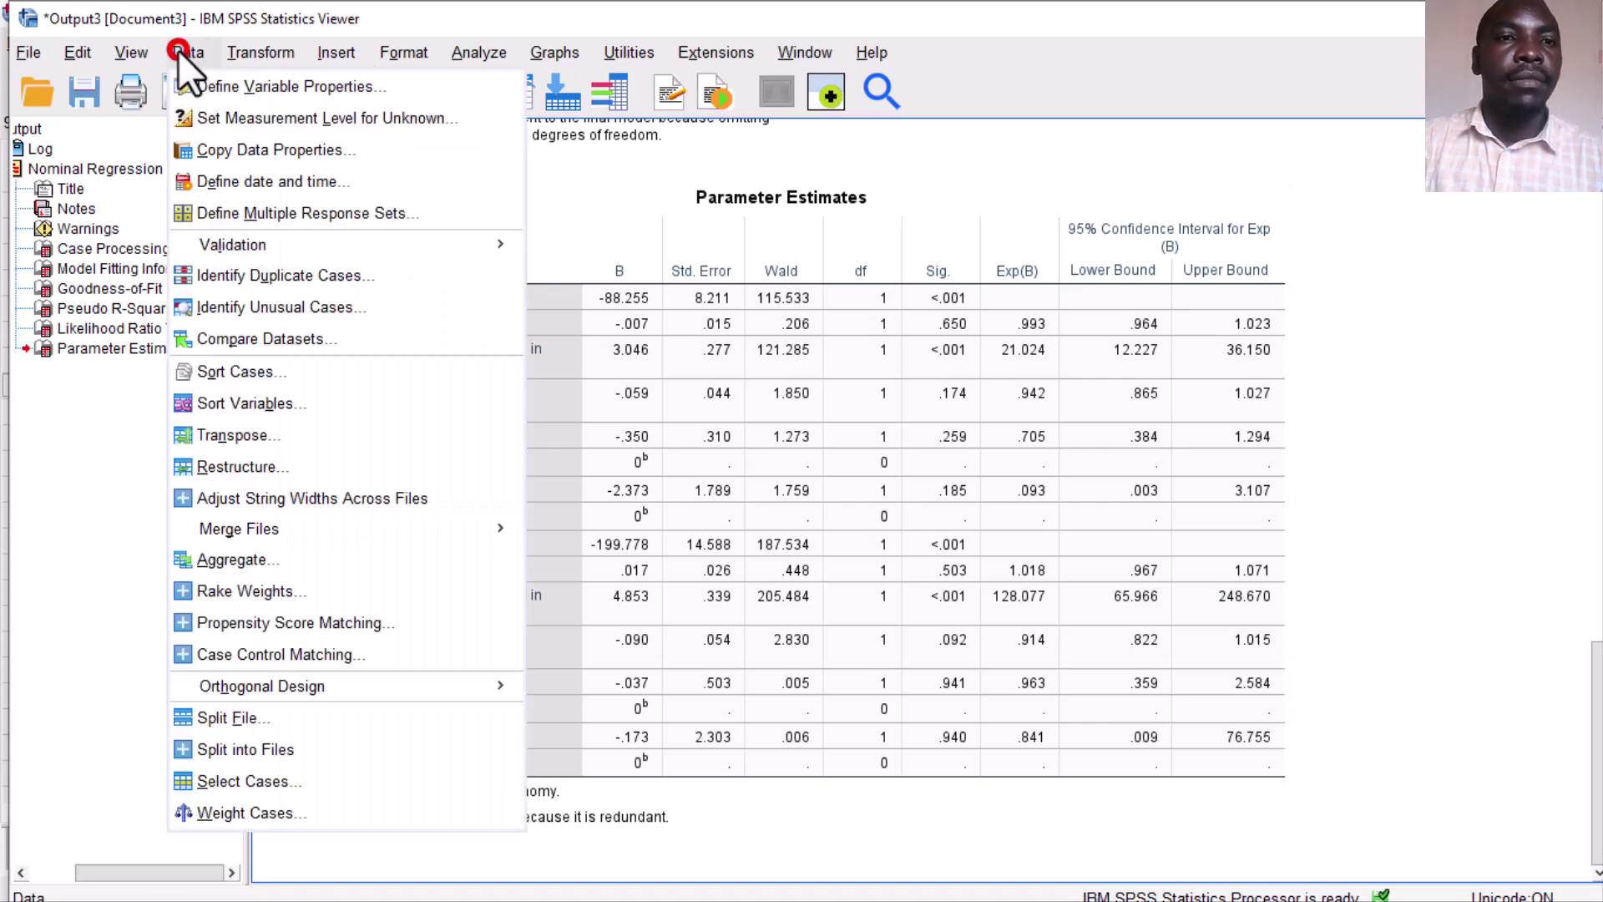
left_click(279, 780)
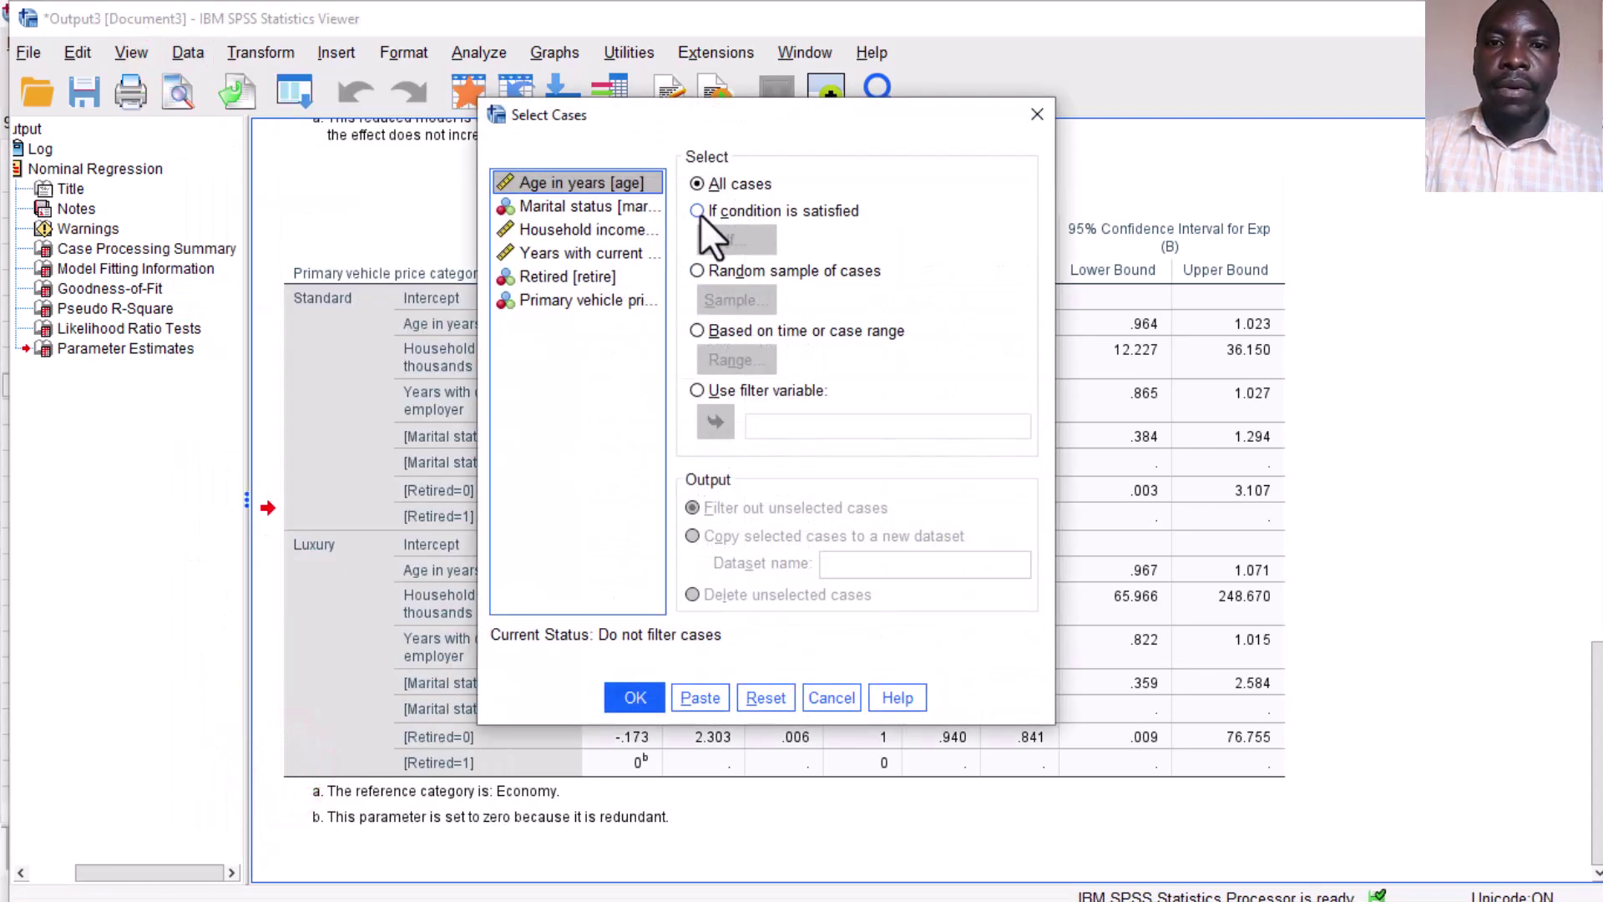
left_click(699, 212)
left_click(735, 242)
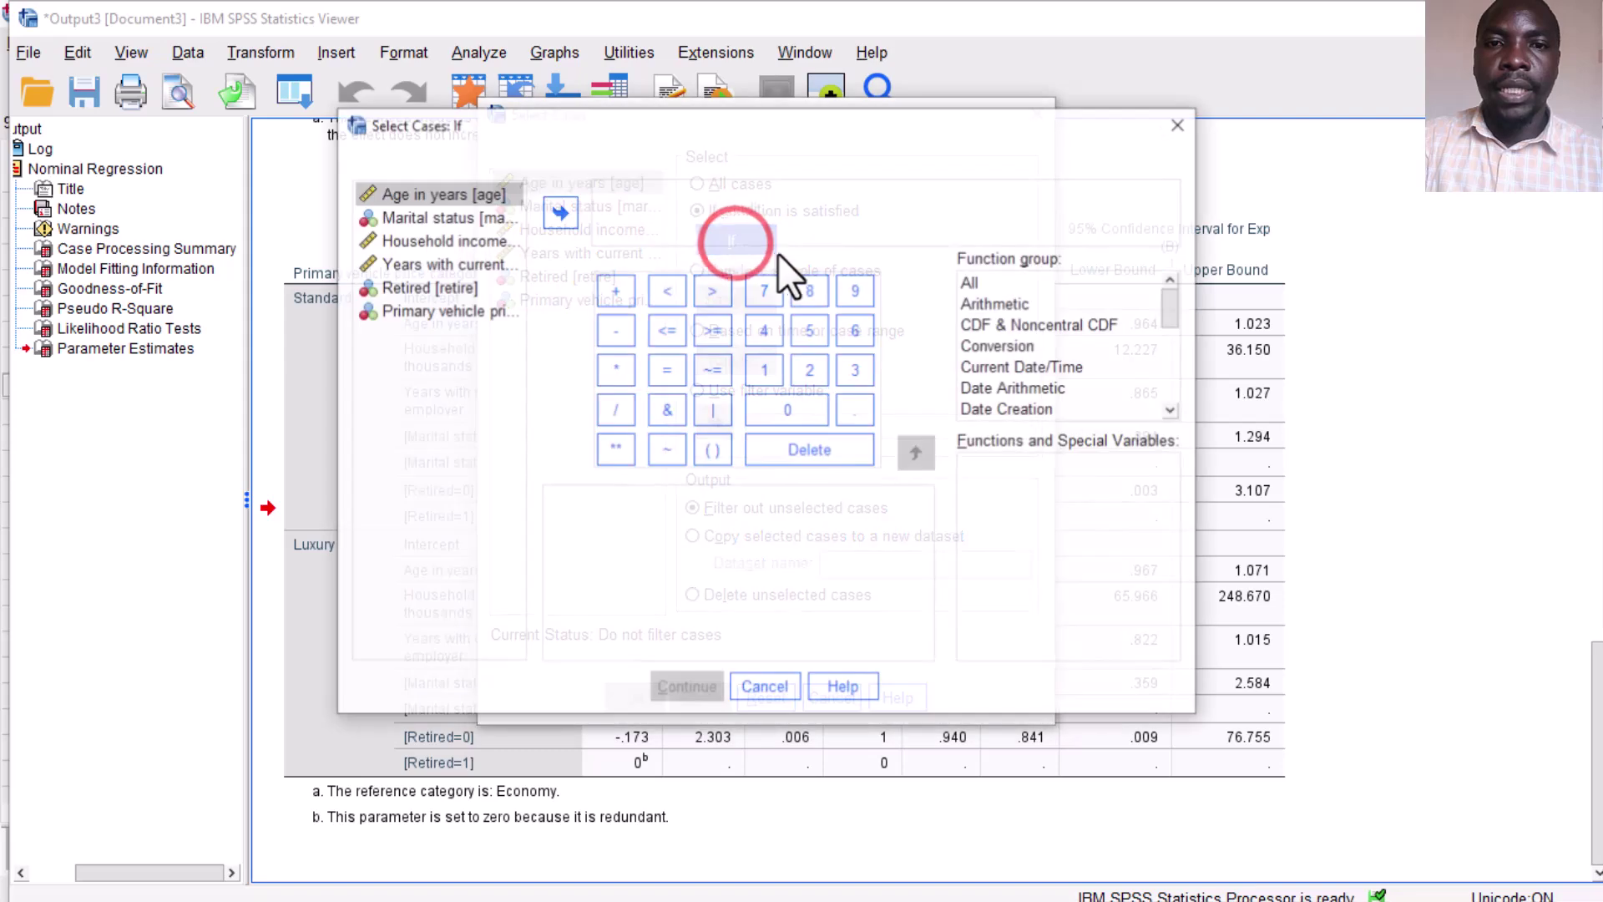
left_click(465, 314)
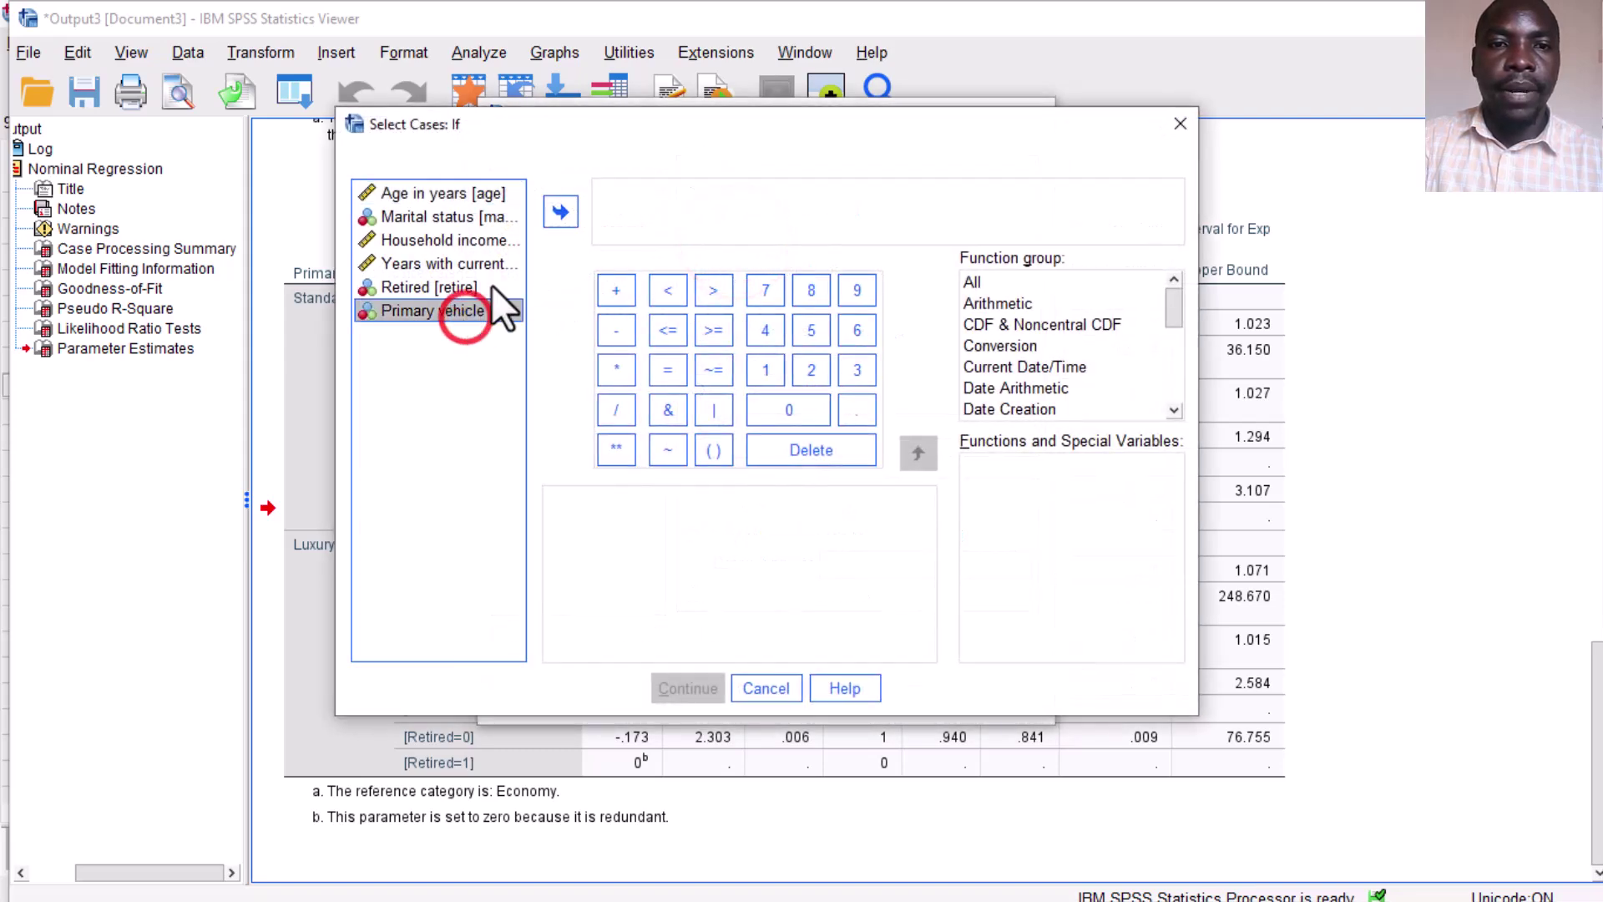
left_click(560, 212)
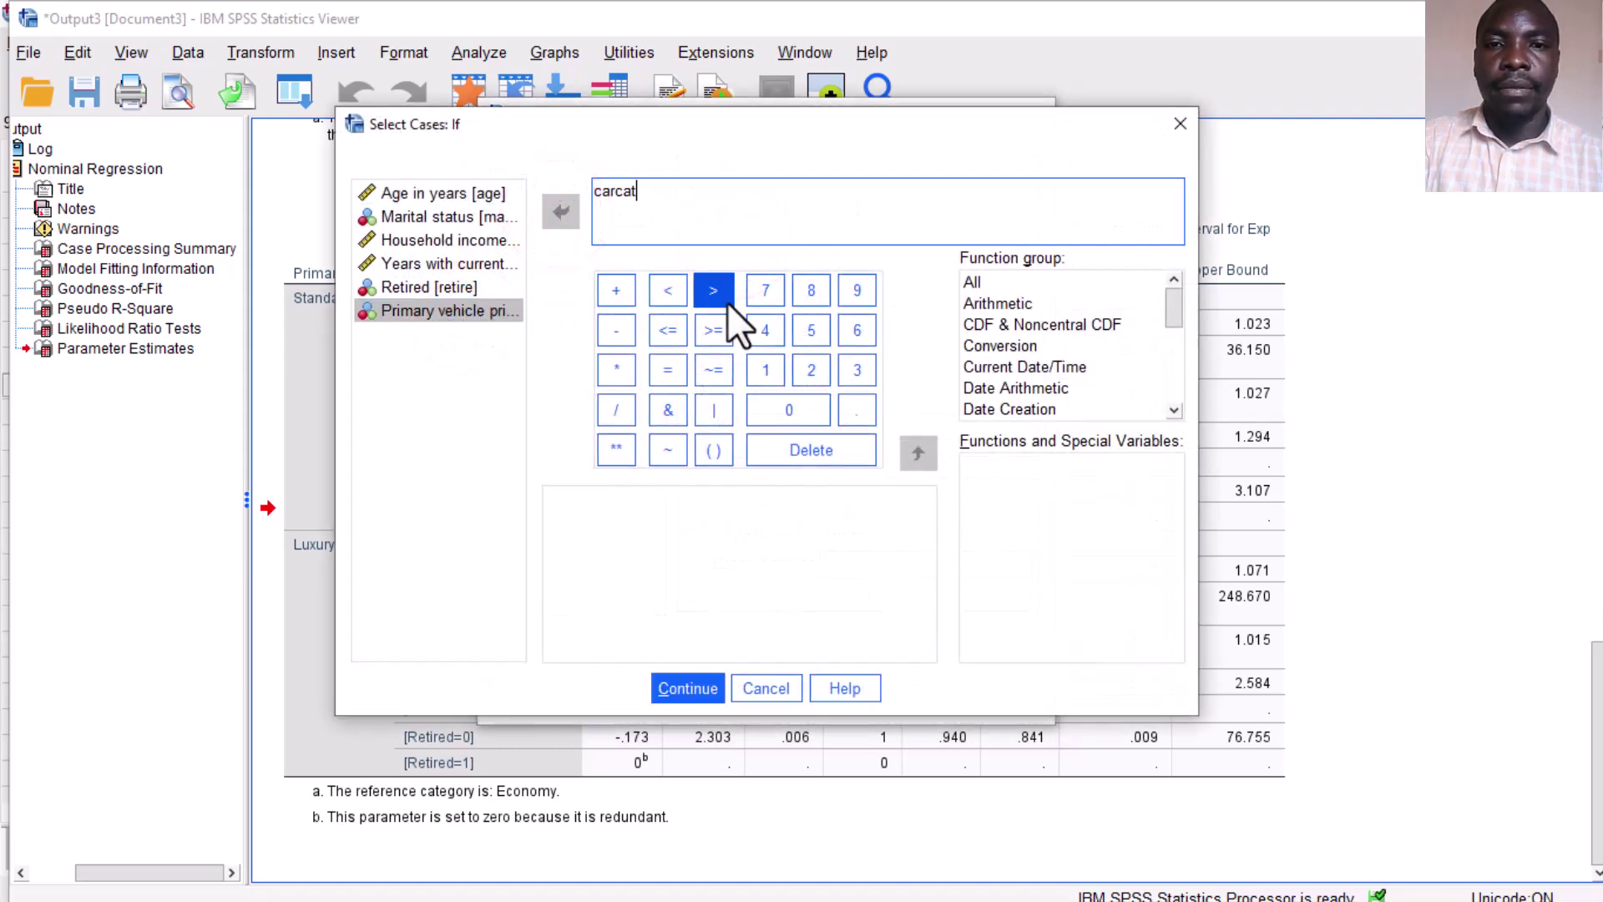
left_click(674, 289)
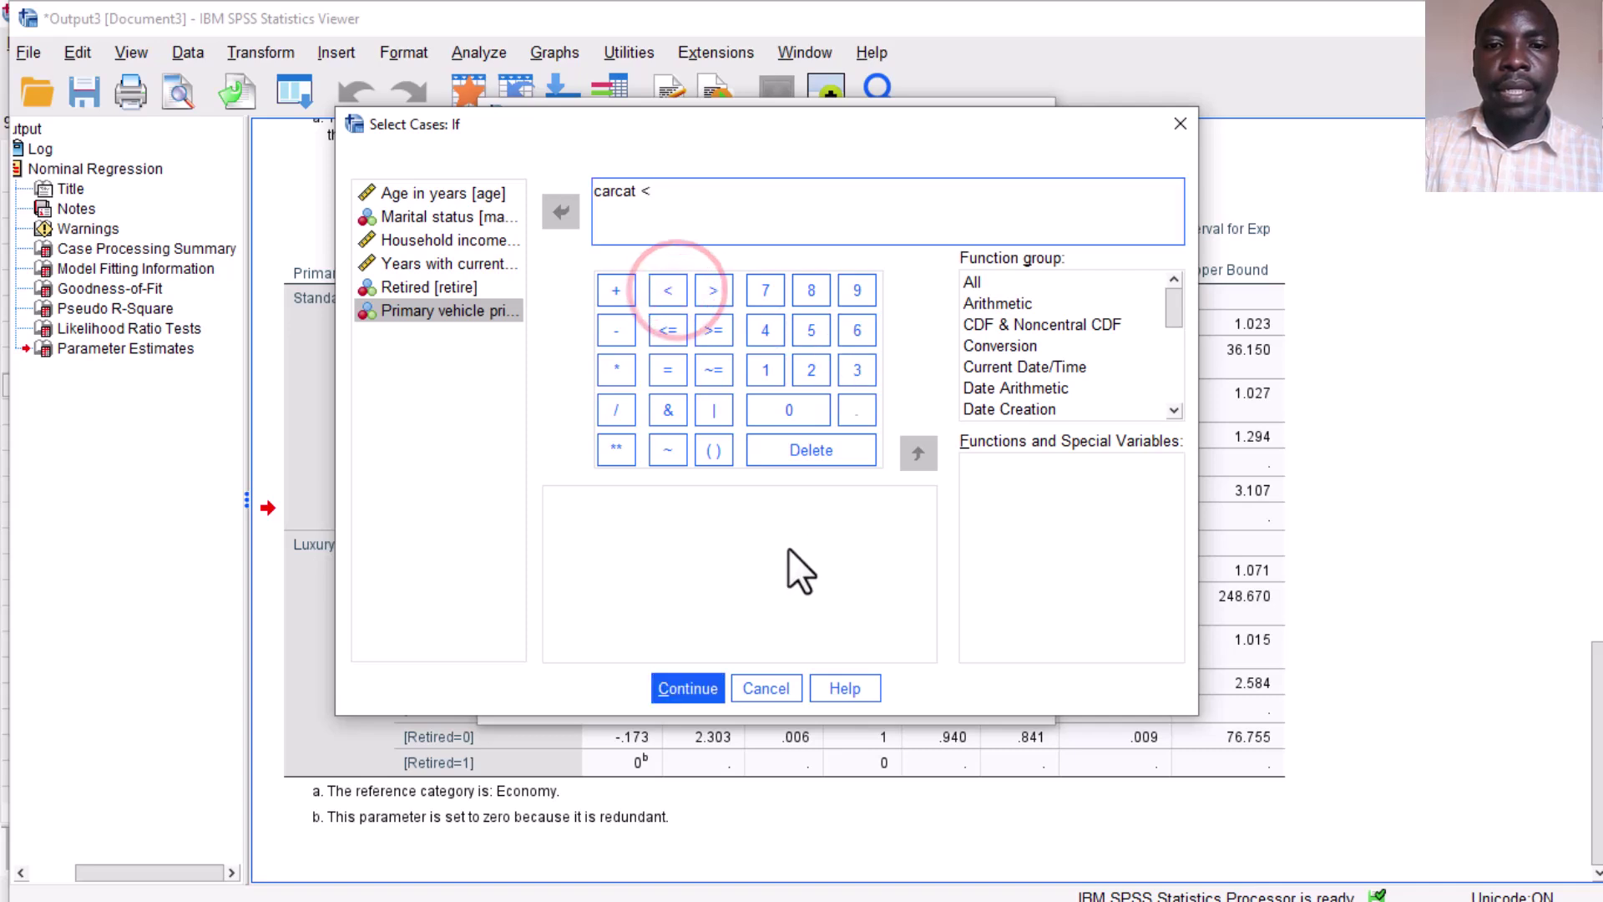
left_click(857, 369)
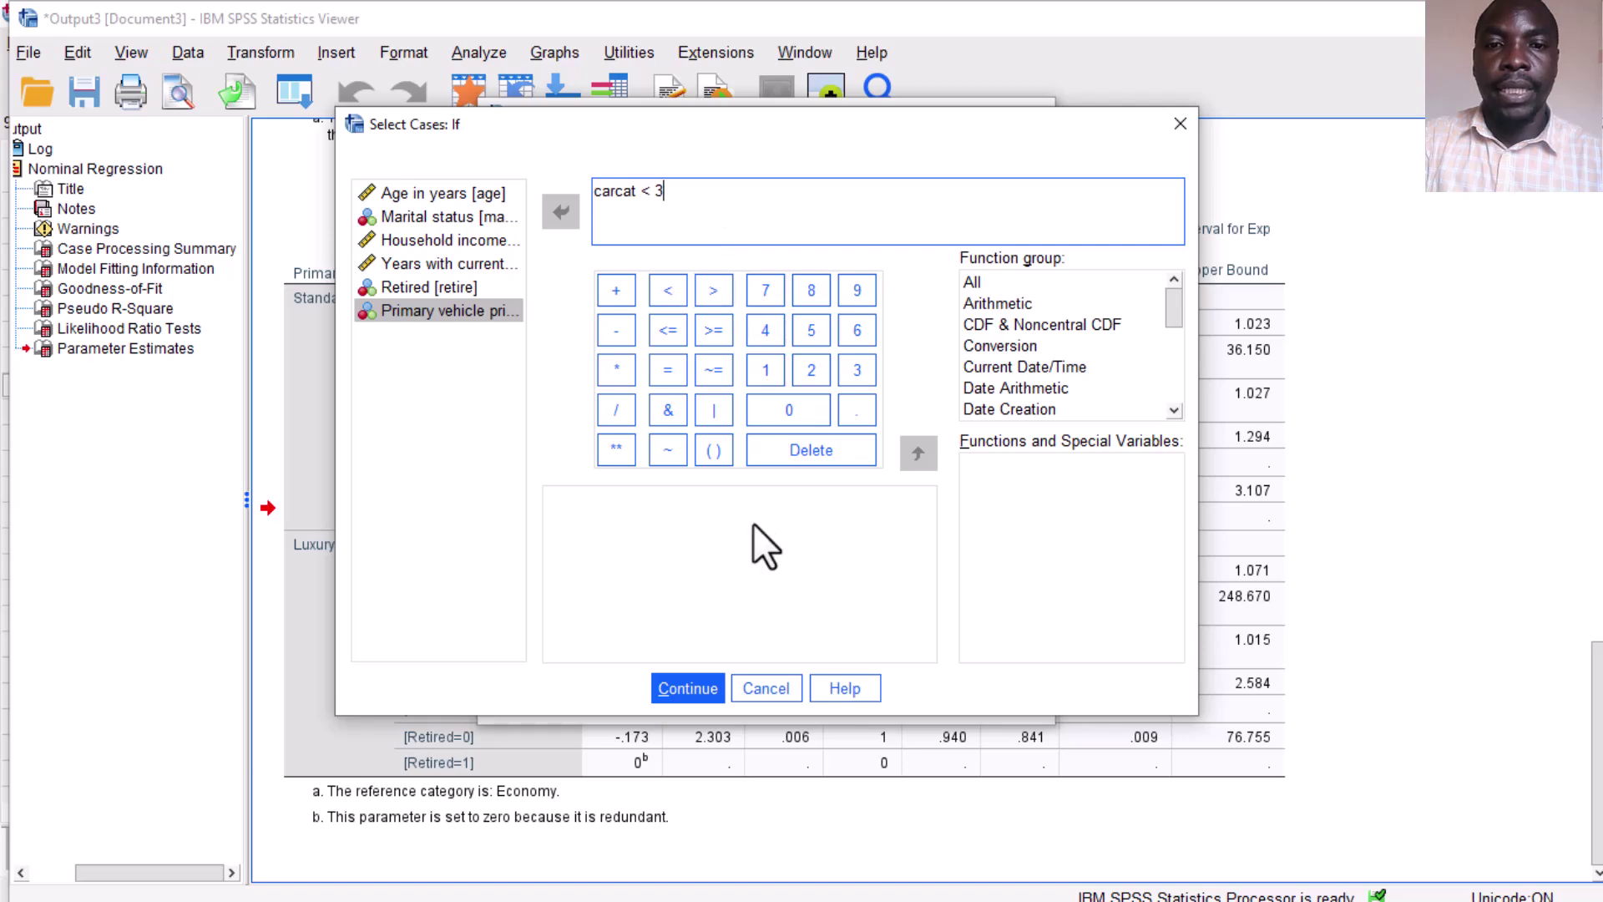
left_click(688, 688)
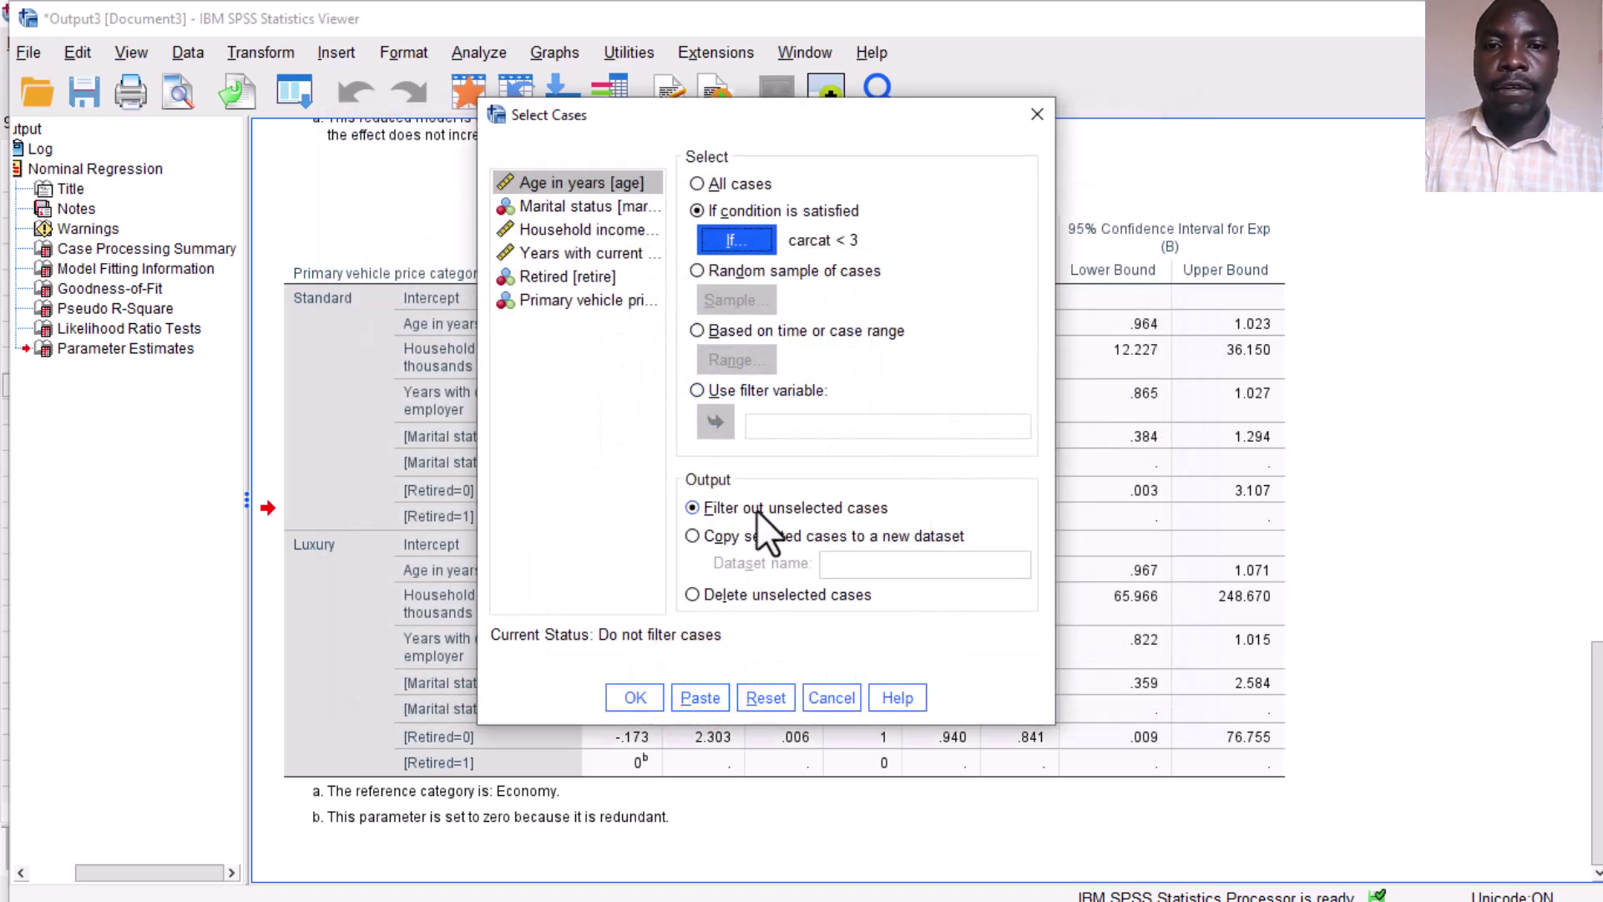
left_click(638, 689)
Step: In the demo multinomial.sav data window, start a binary logistic regression with primary vehicle price category as the dependent variable
mouse_move(976, 883)
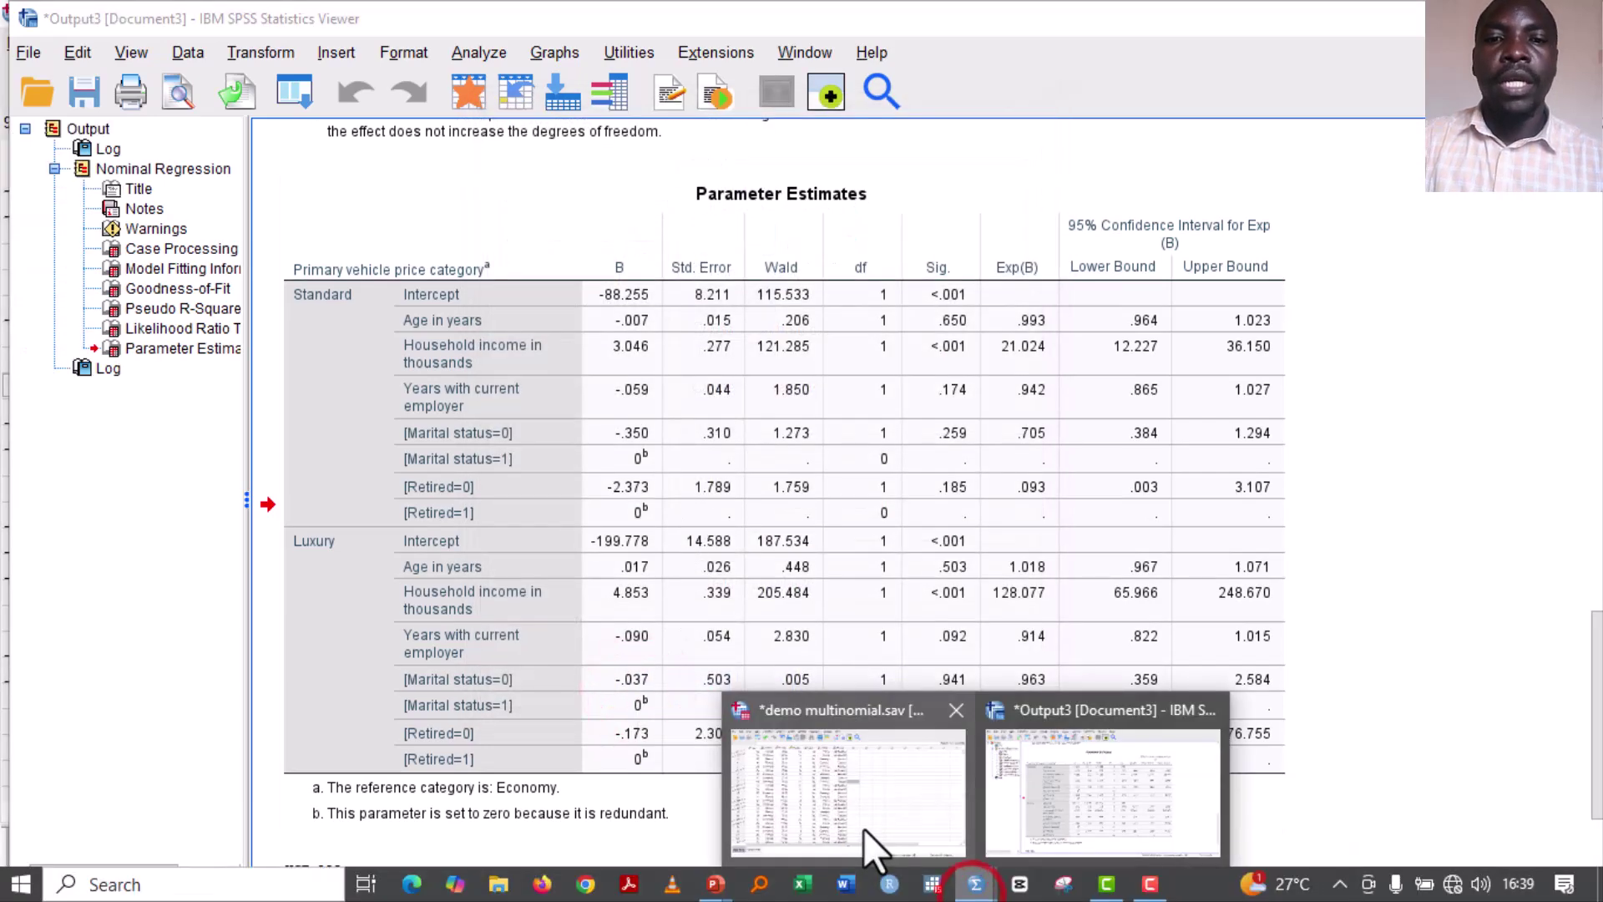
left_click(865, 829)
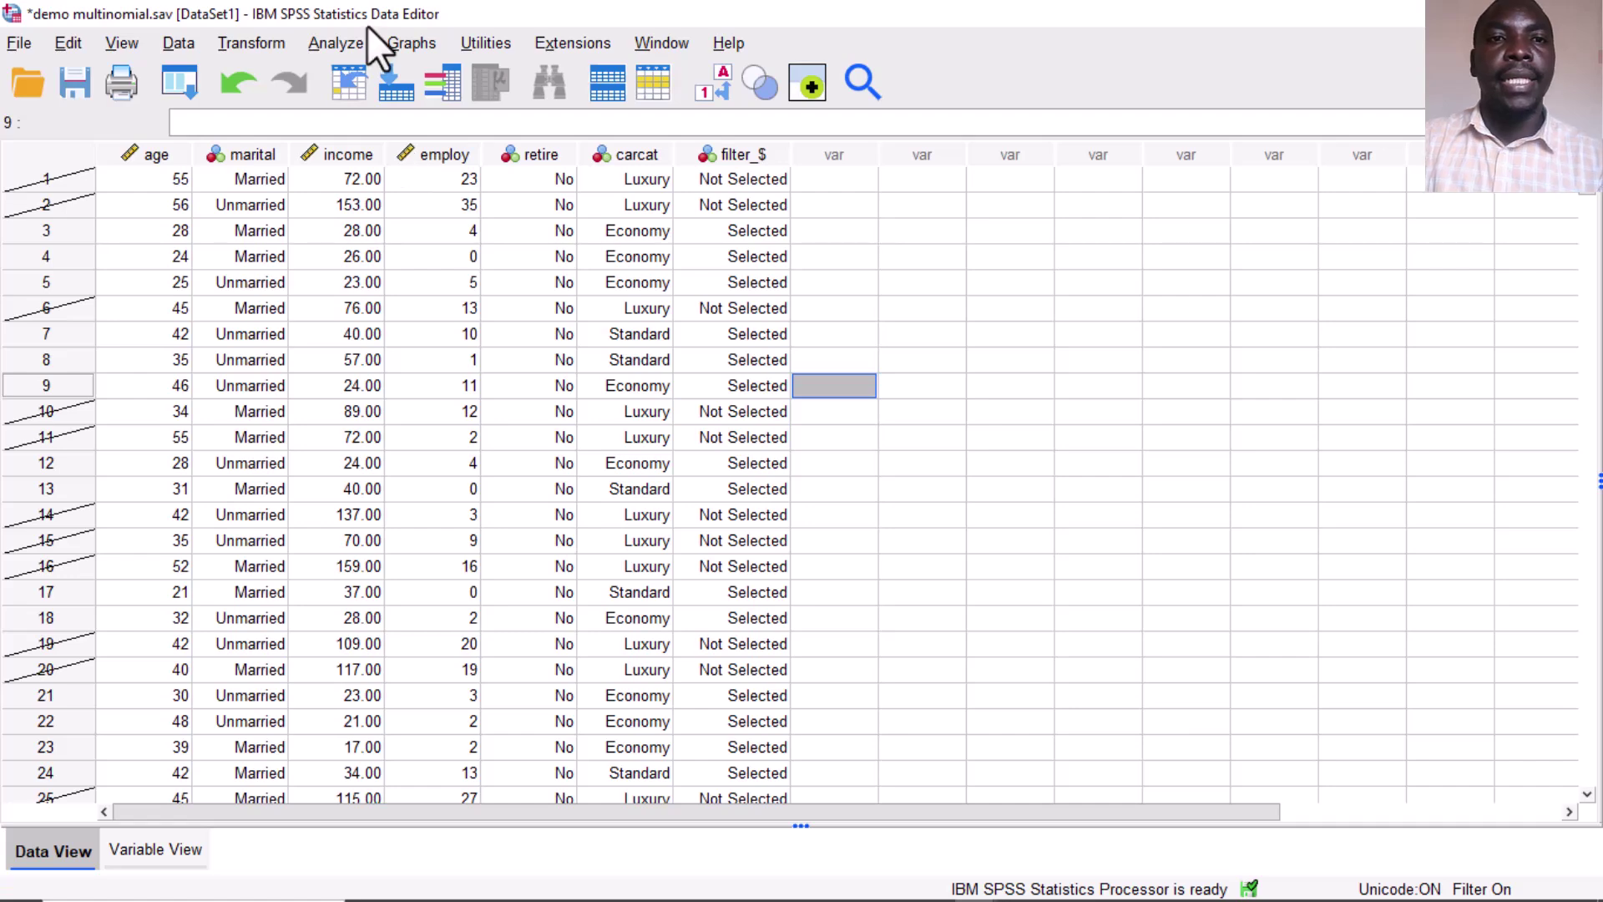
left_click(320, 44)
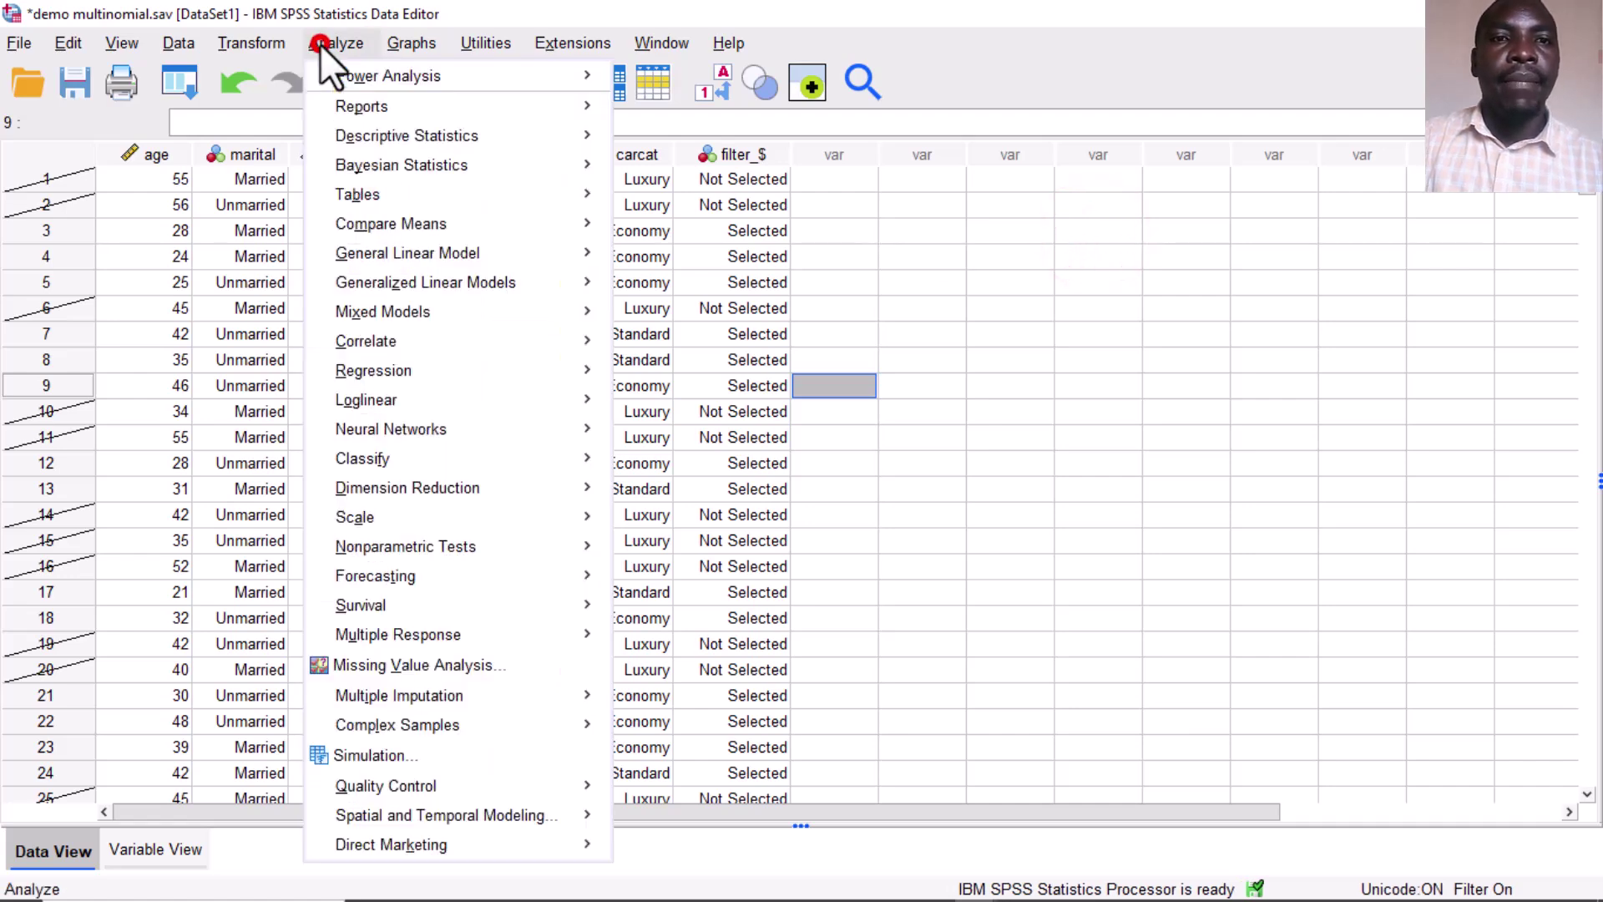
mouse_move(421, 365)
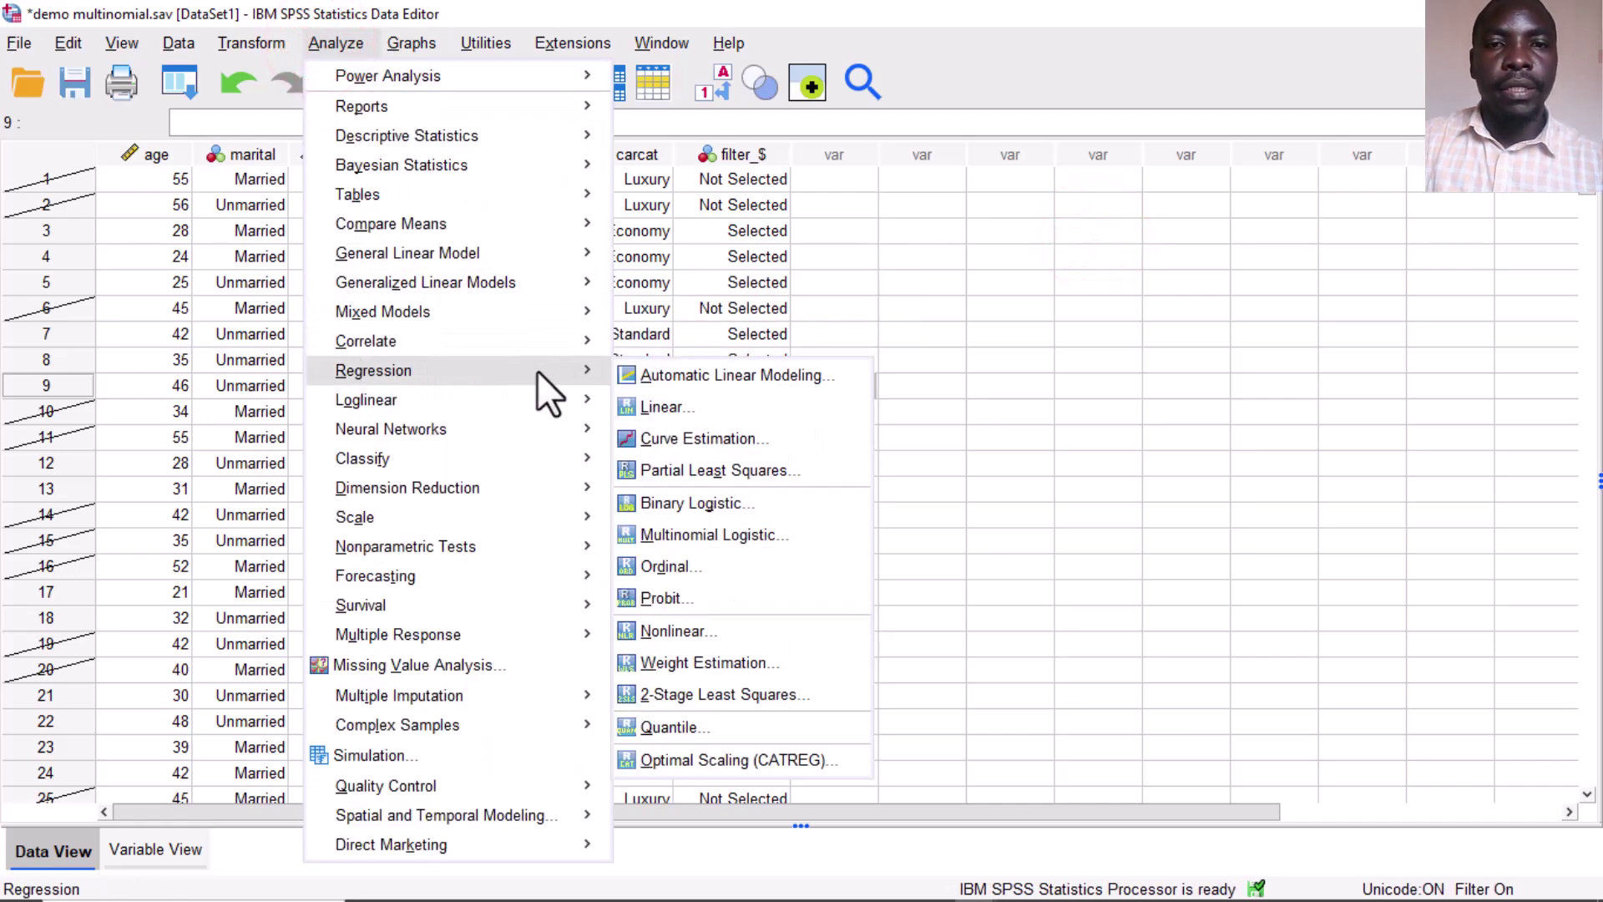
left_click(673, 502)
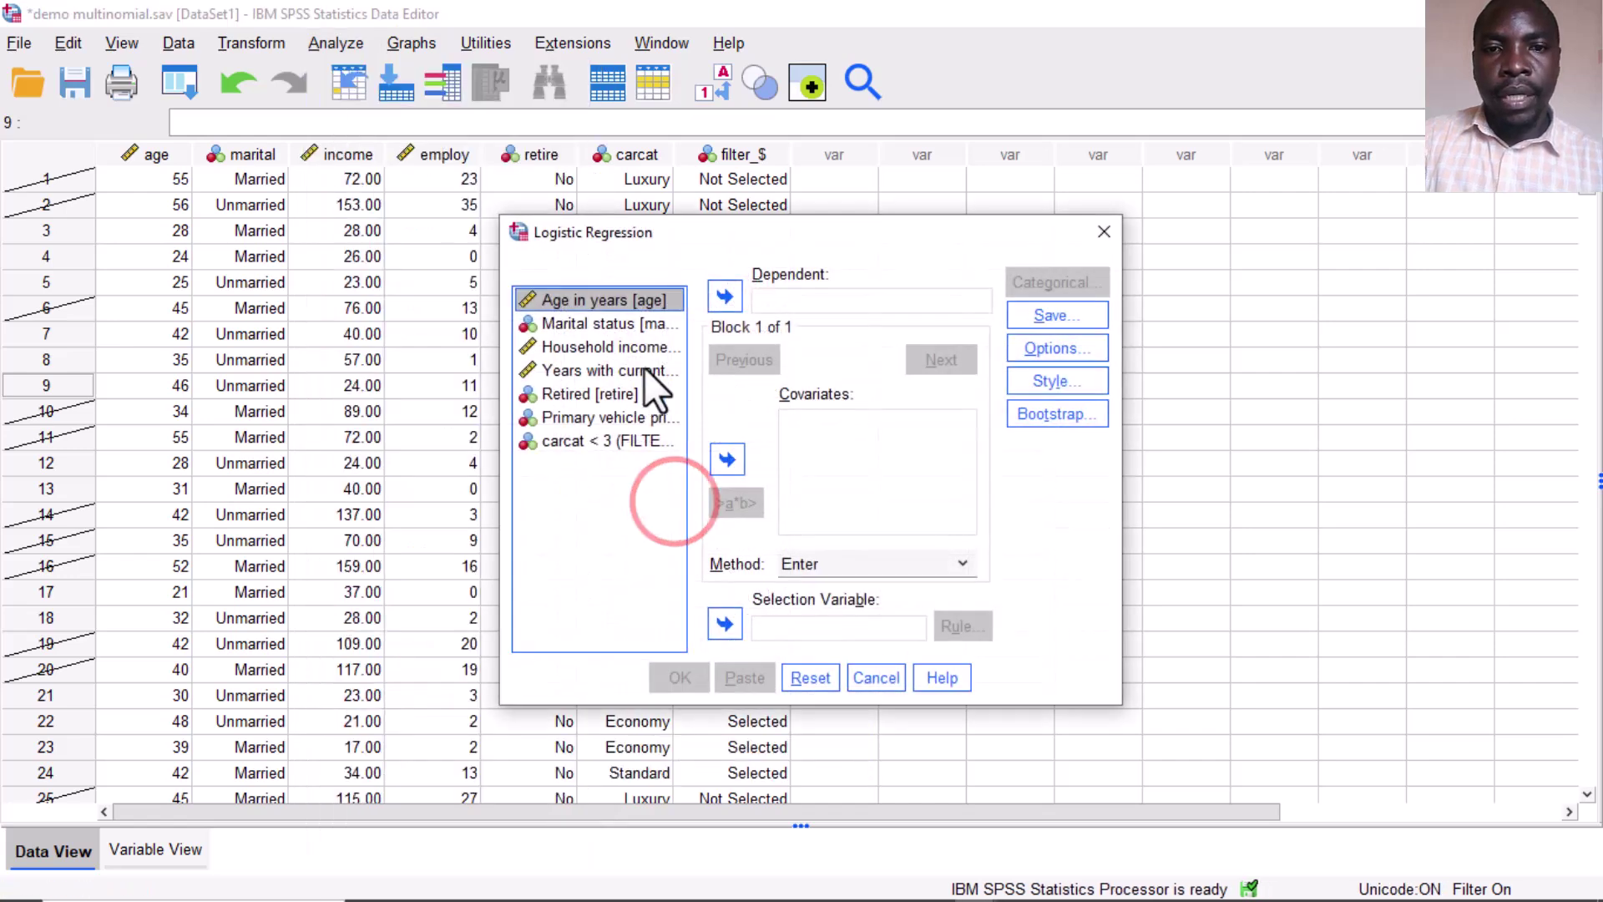
left_click(594, 414)
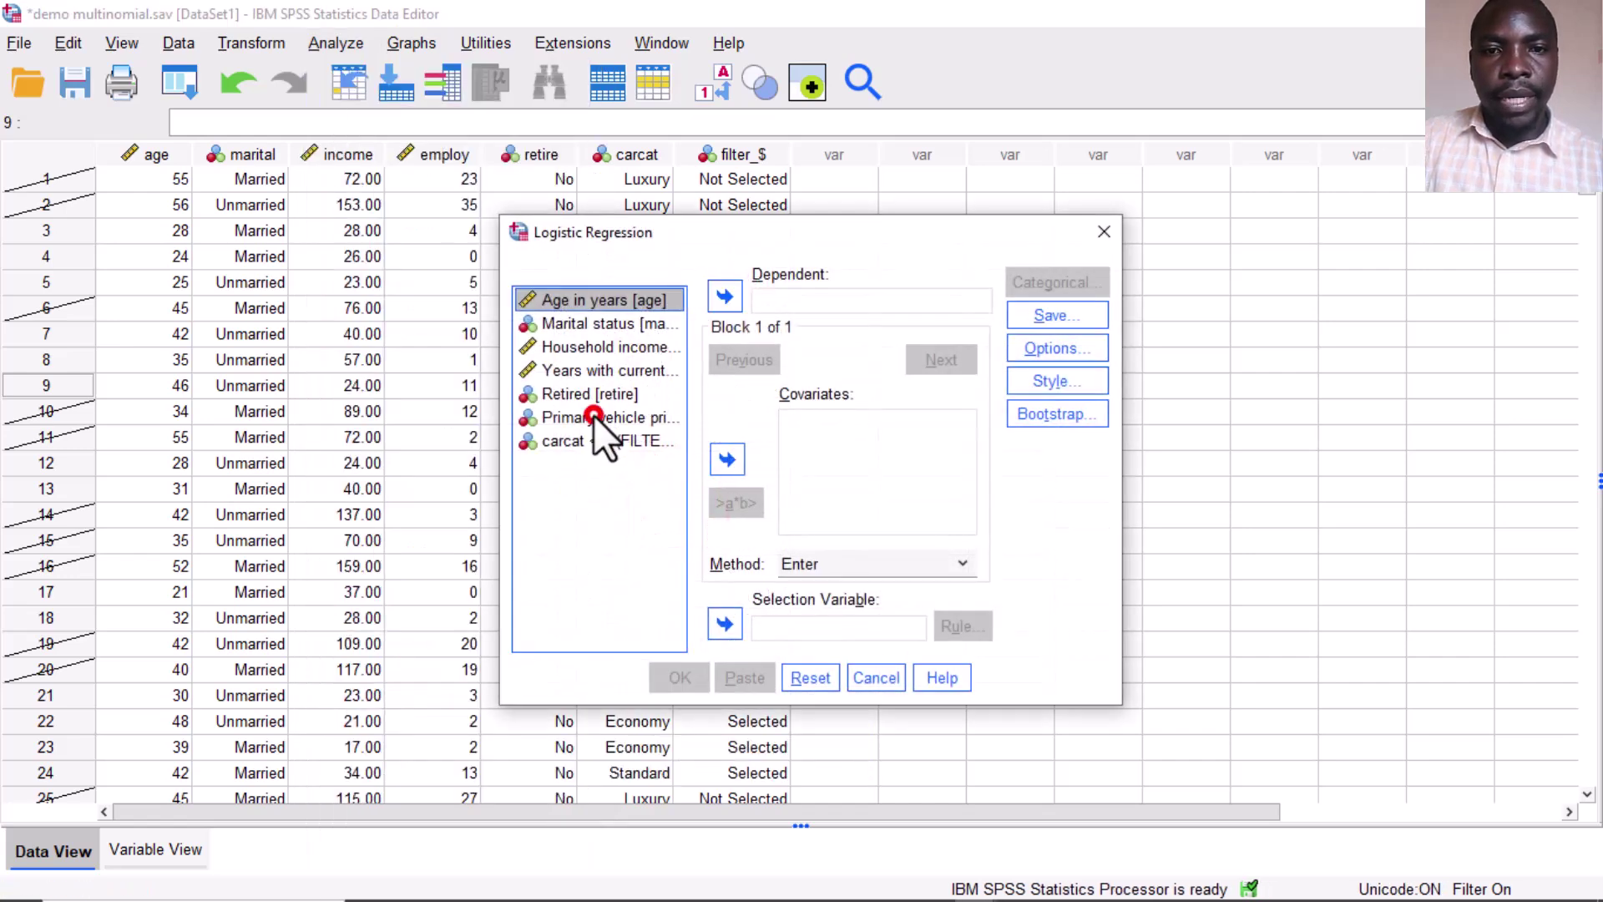
left_click(726, 294)
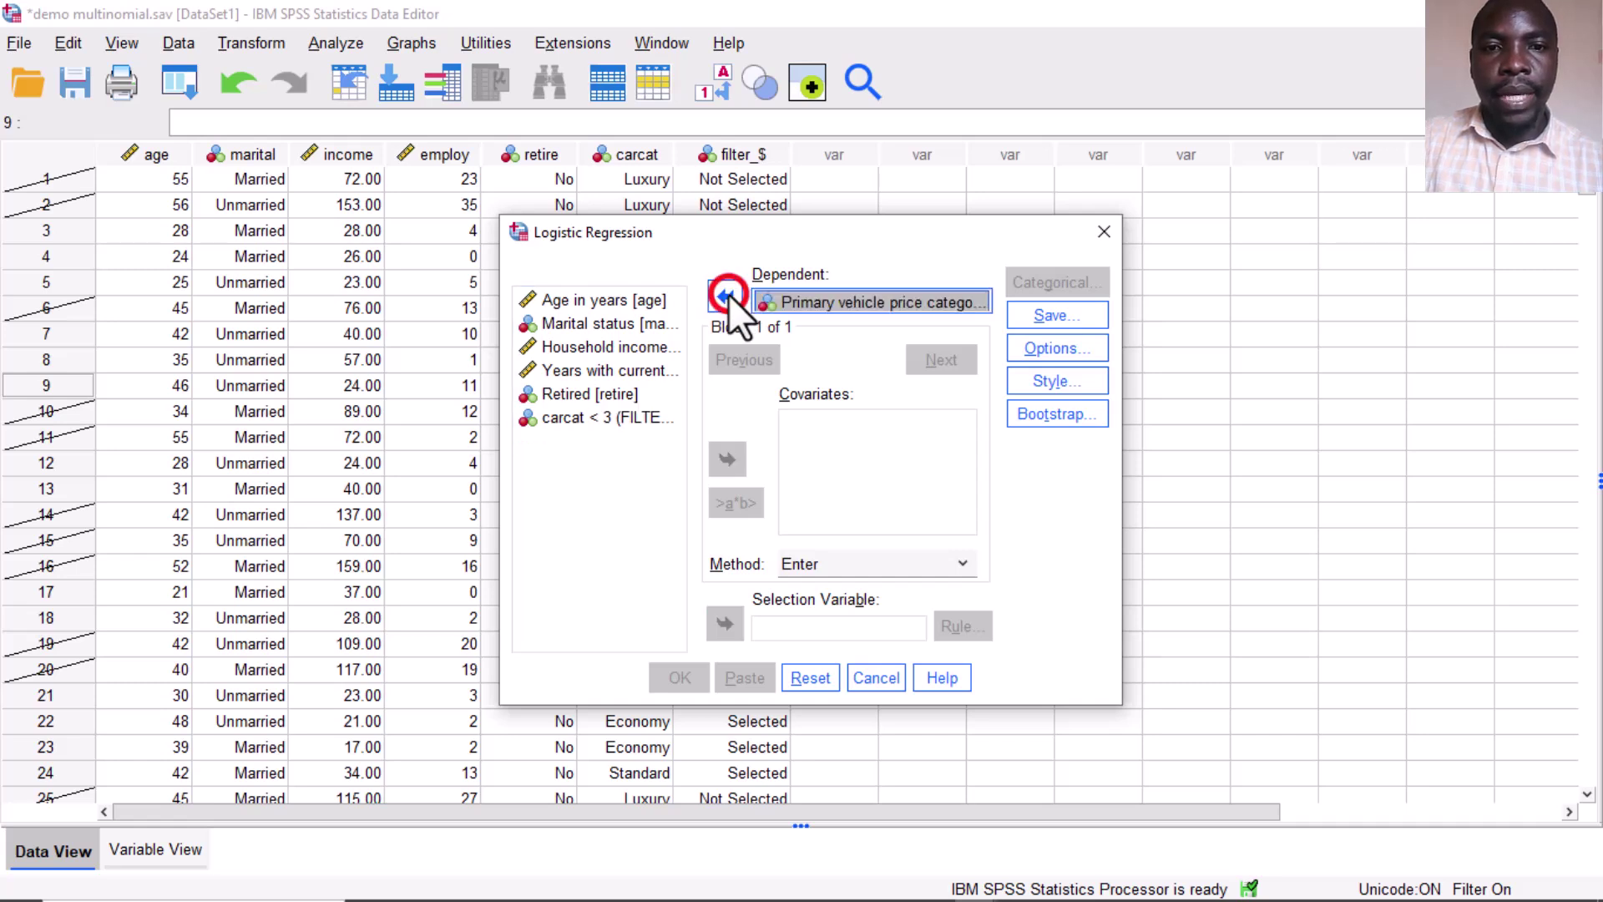
Step: Add age, marital status, household income, years with current employer and retired as the covariates of the binary logistic regression
left_click(569, 302)
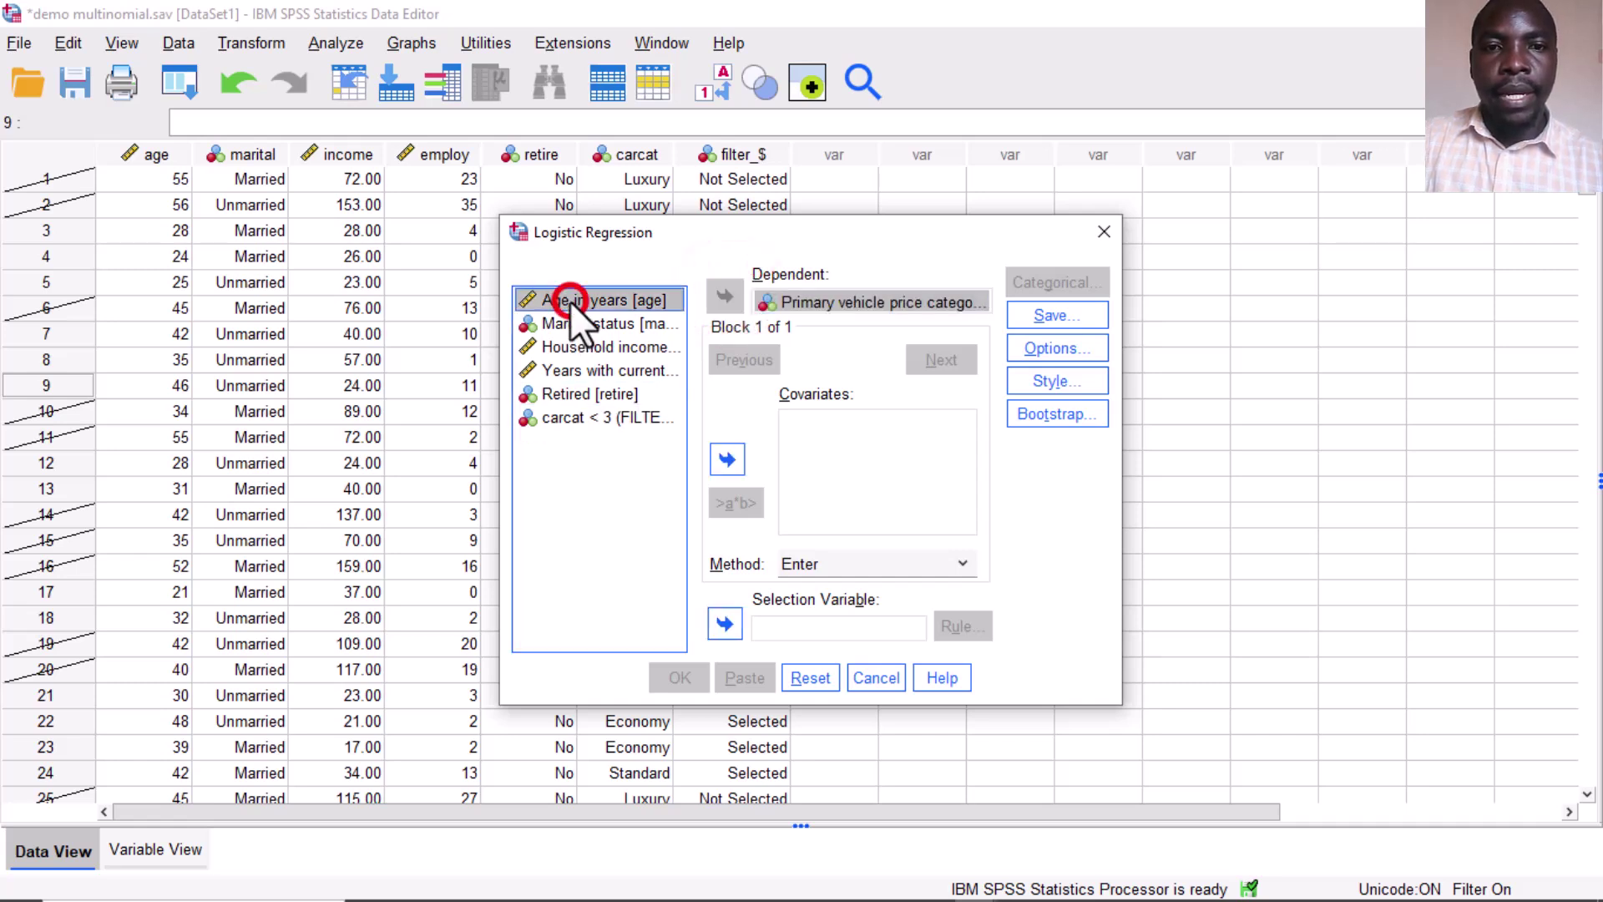
left_click(568, 389, "shift")
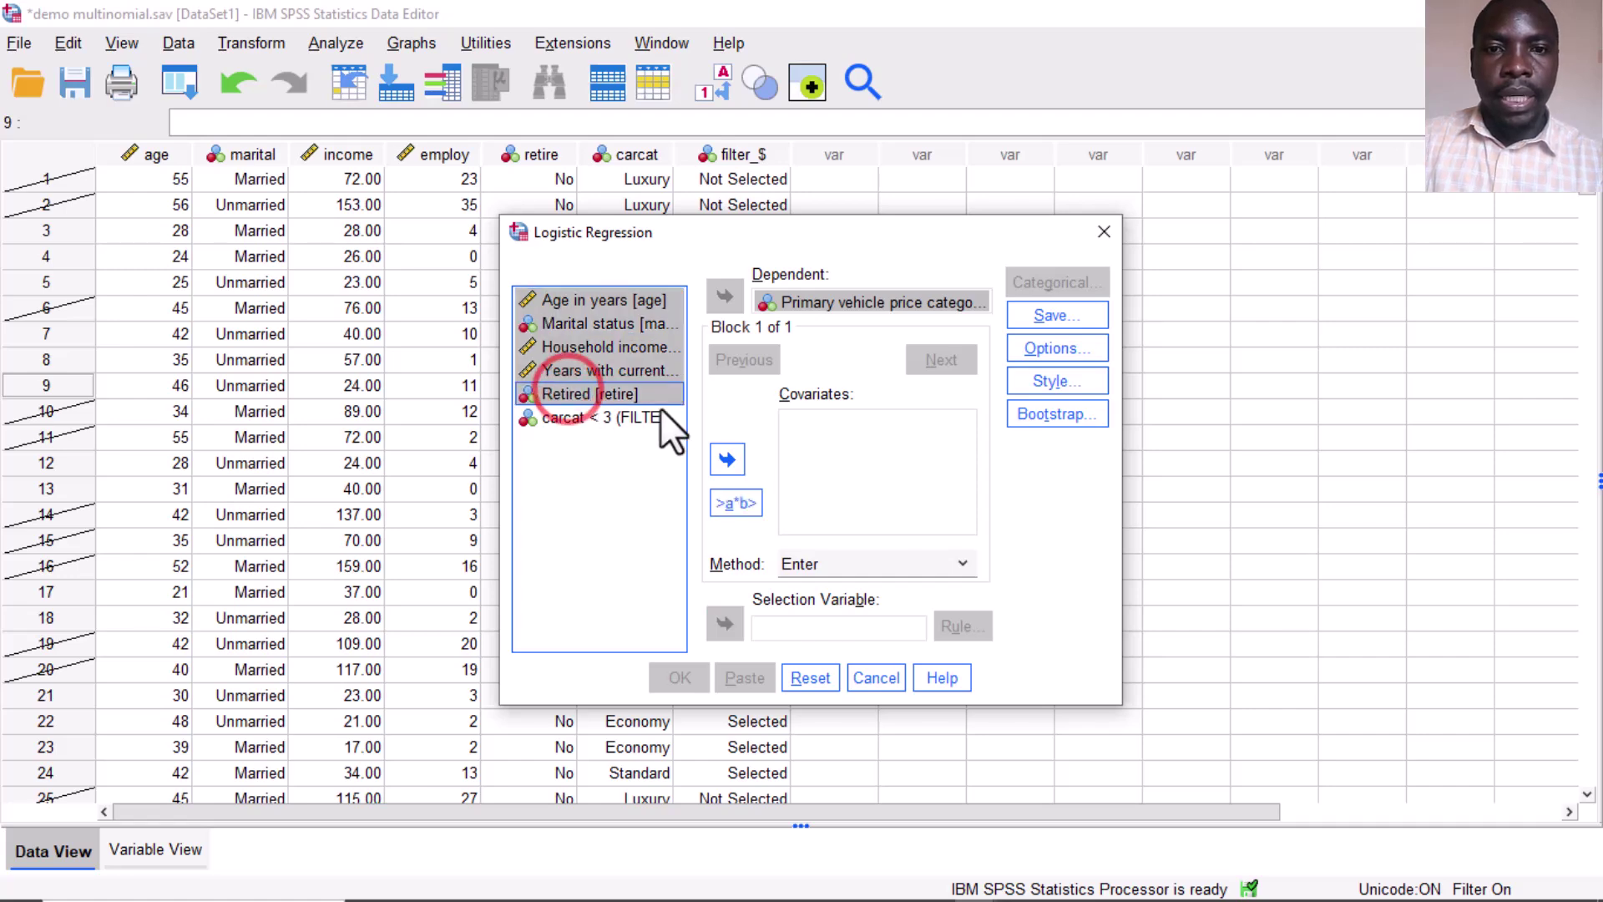
left_click(725, 458)
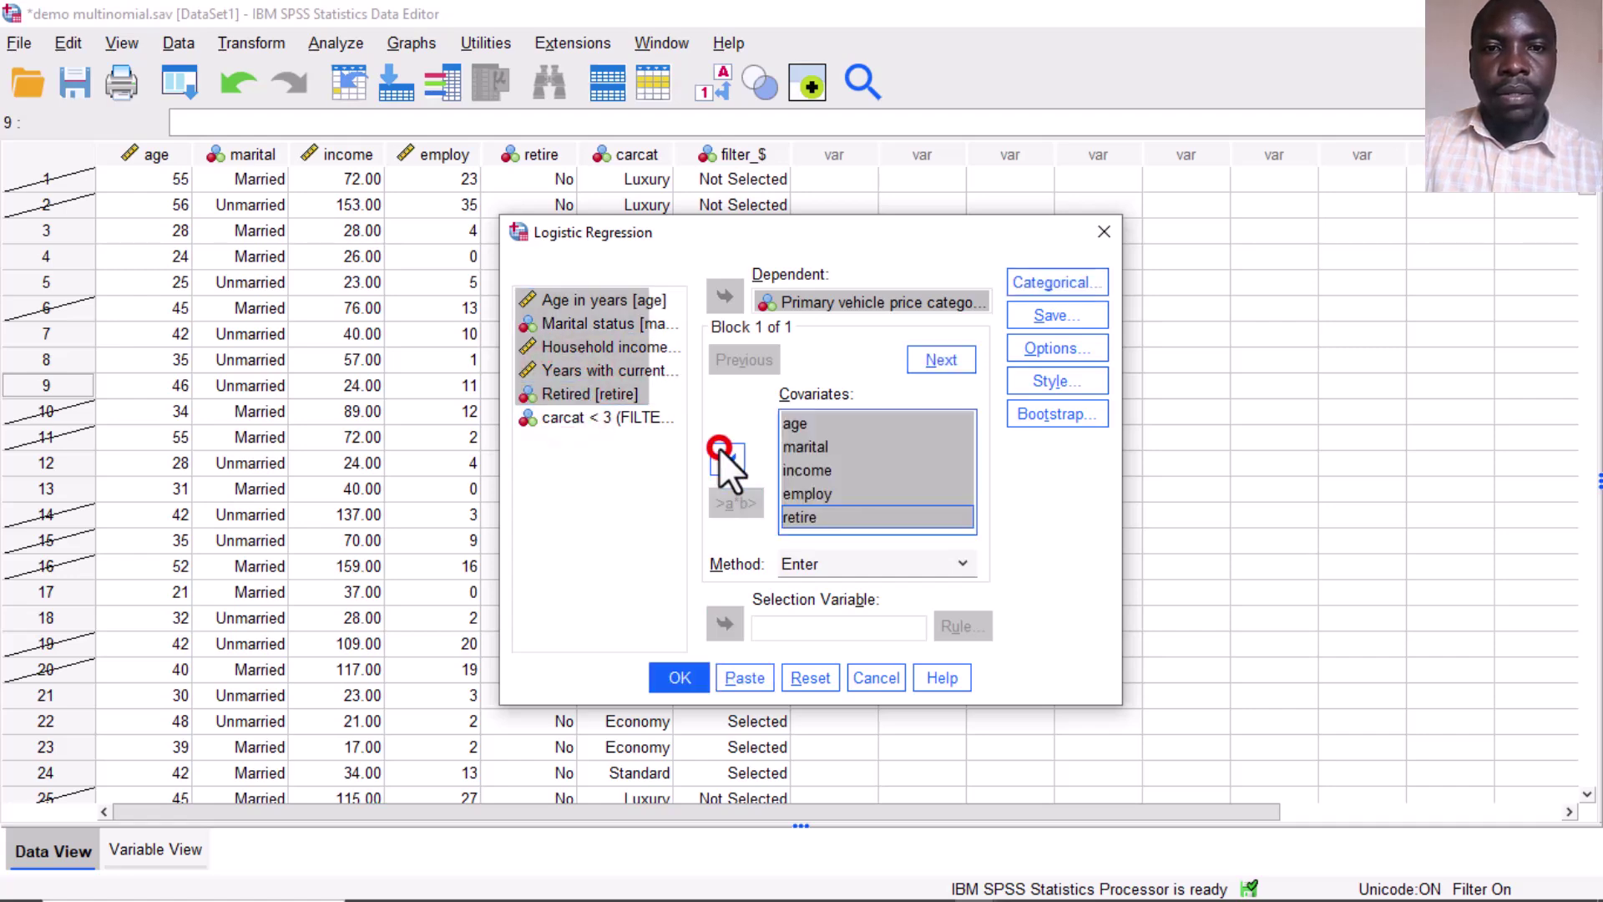
Step: Define marital status and retired as categorical covariates with the indicator contrast and last reference category, and run the binary logistic regression
left_click(1052, 282)
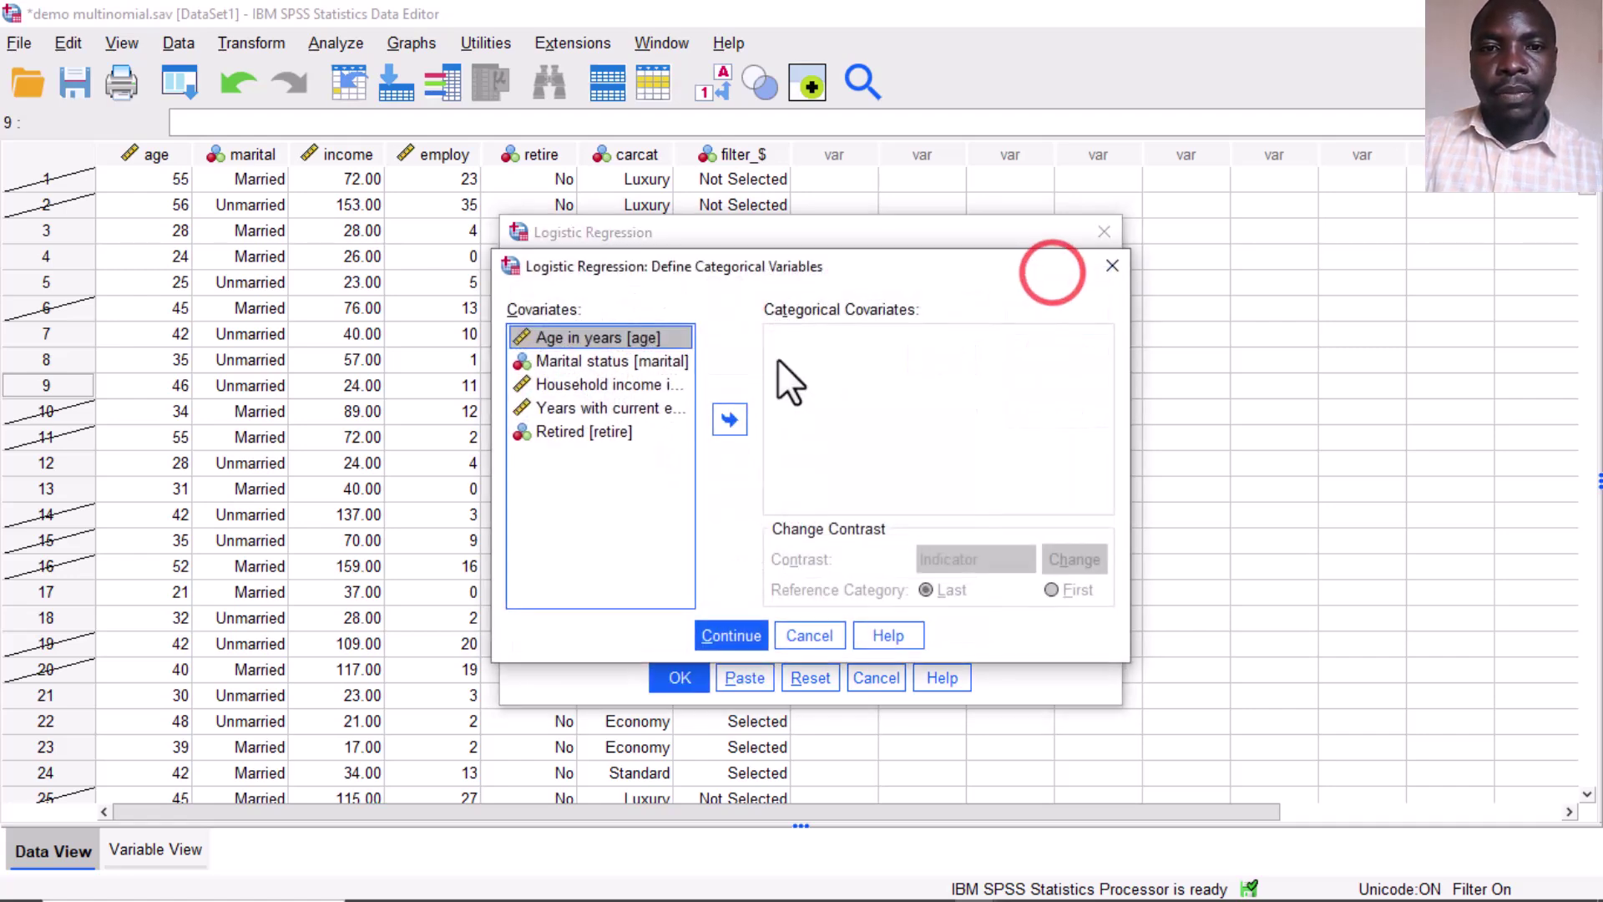
left_click(618, 363)
left_click(729, 419)
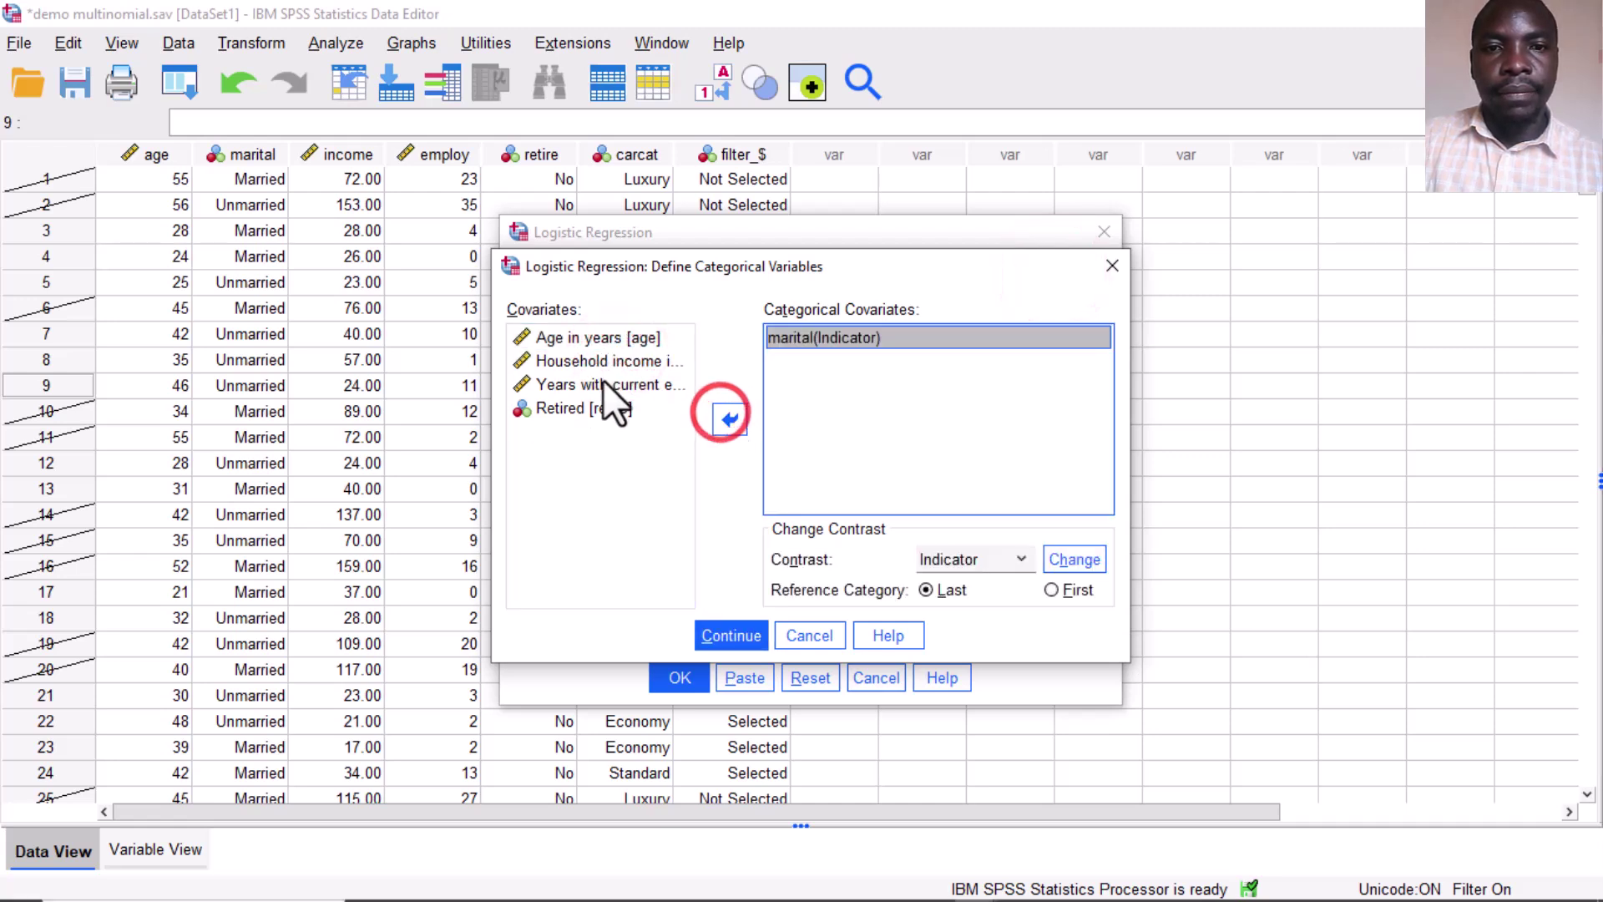
left_click(577, 408)
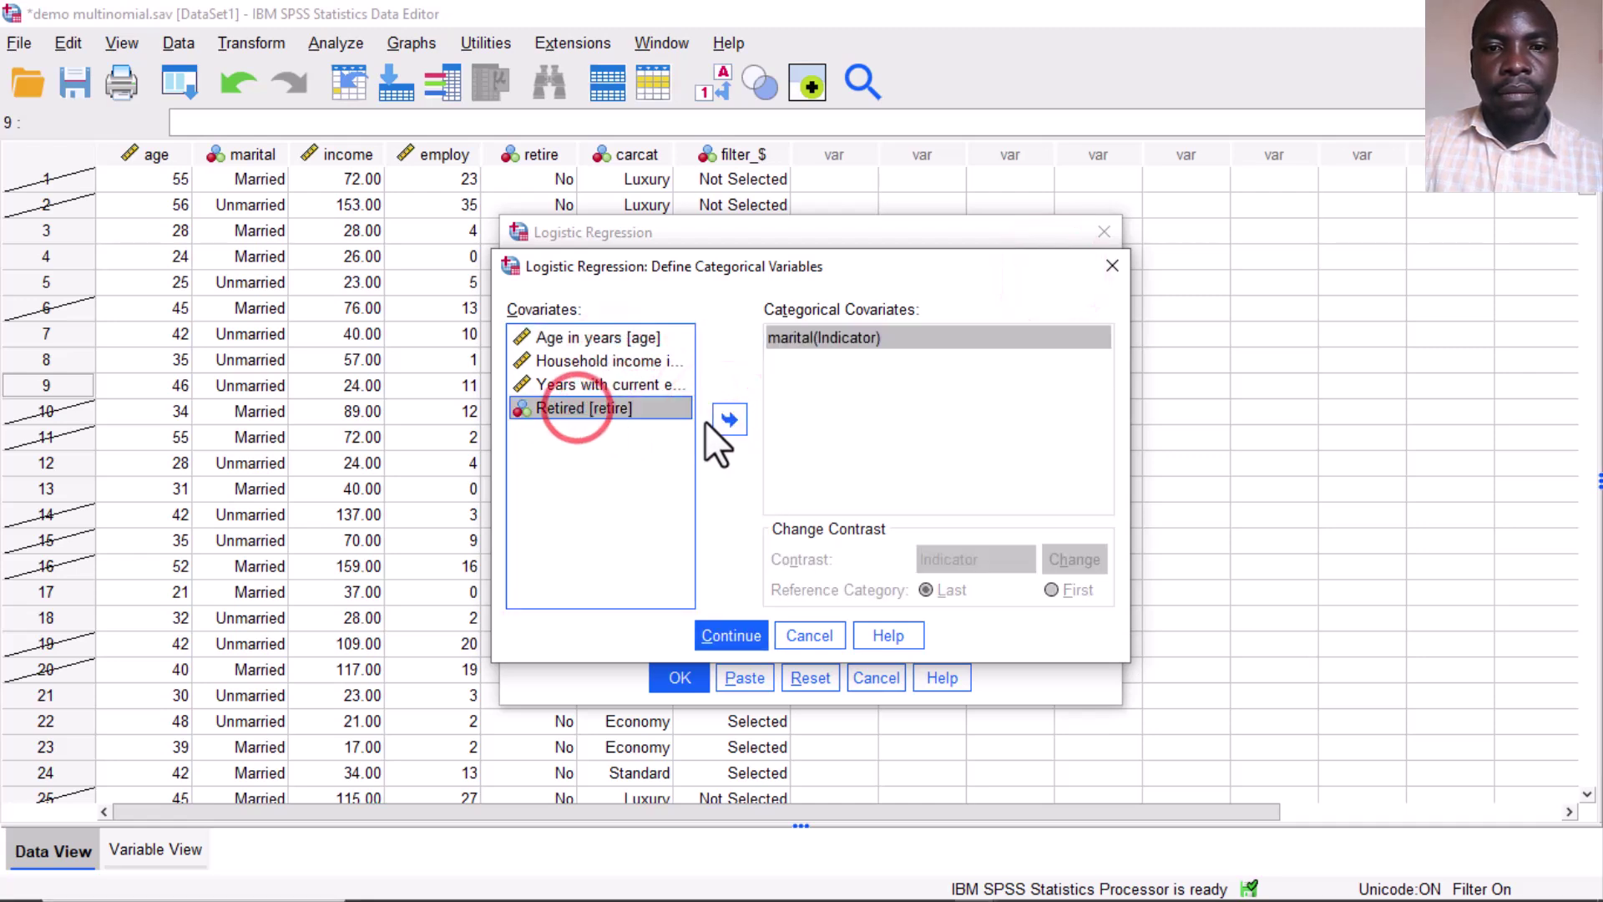
left_click(729, 419)
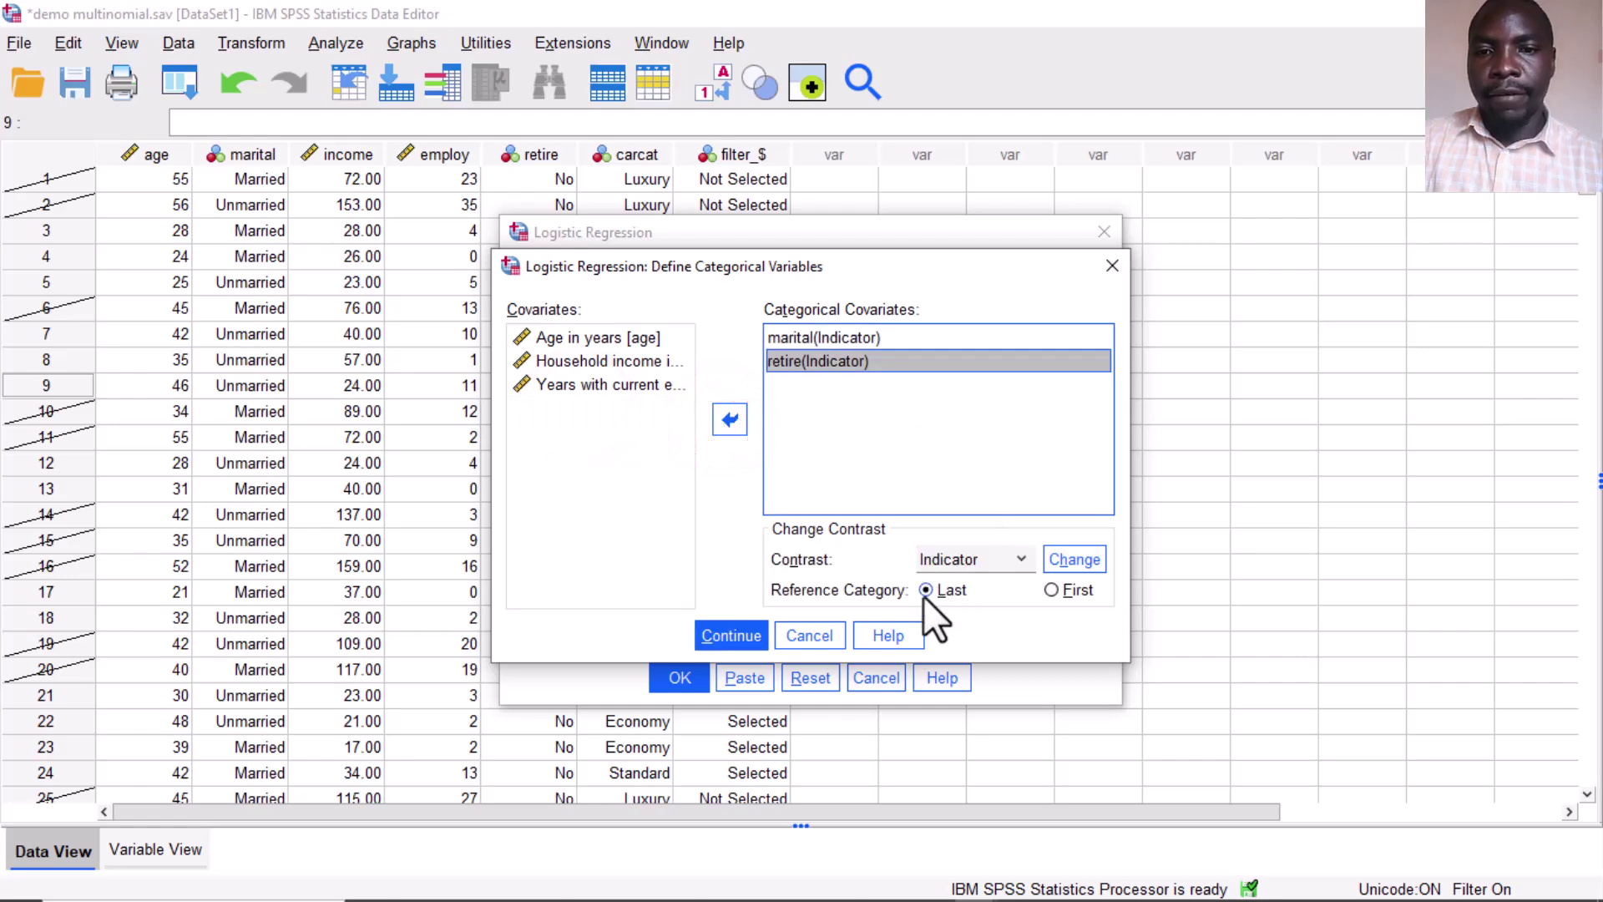
left_click(732, 636)
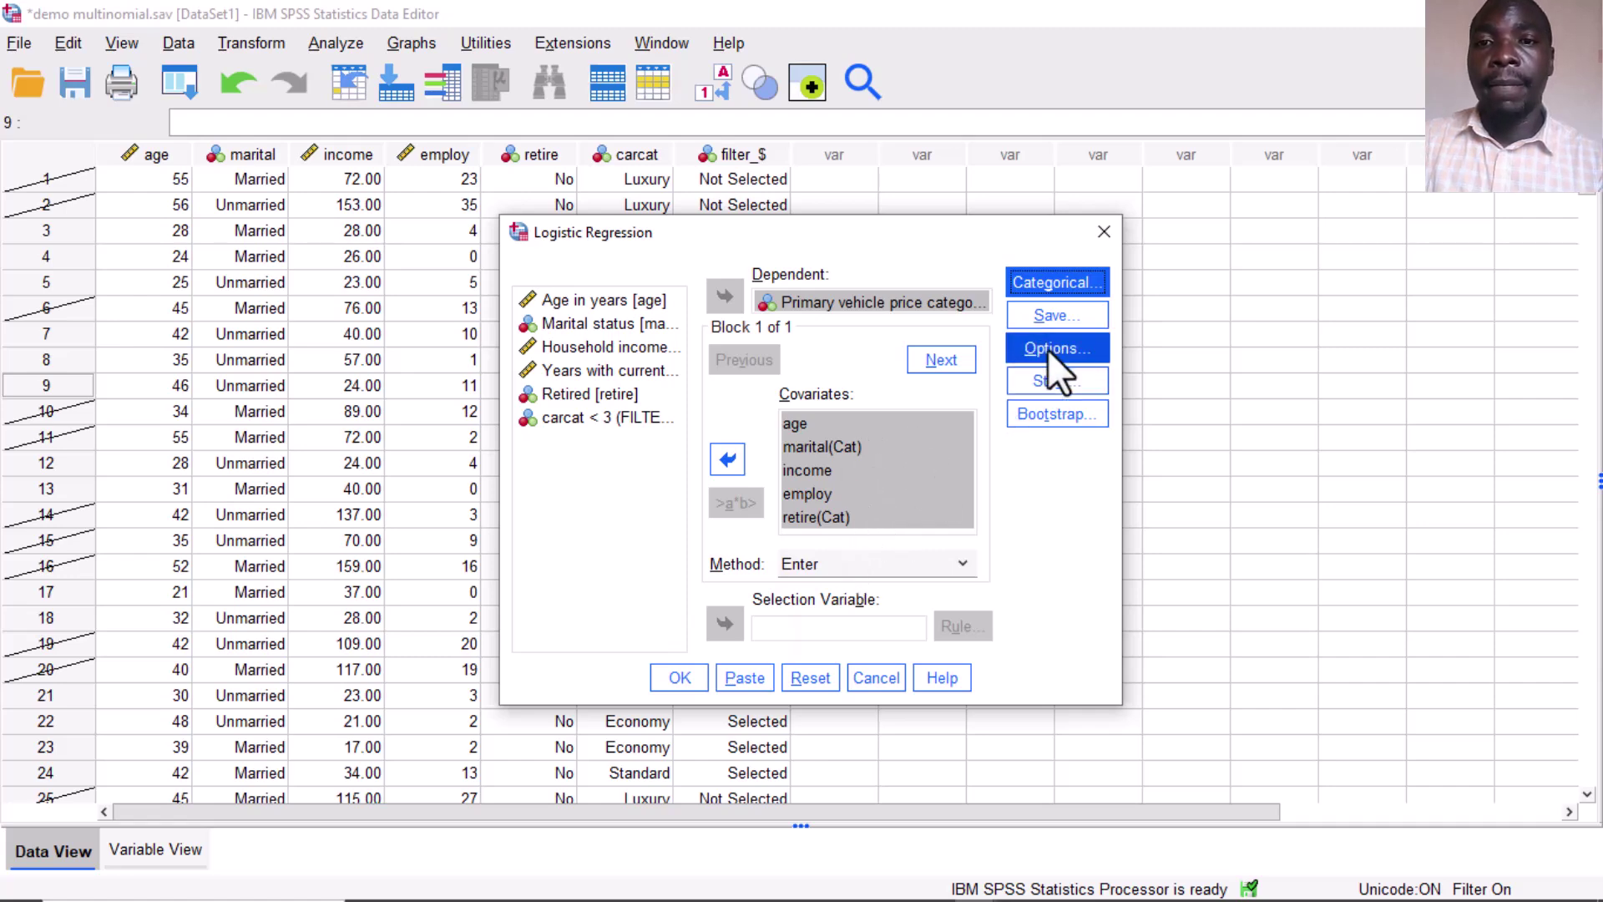
left_click(680, 676)
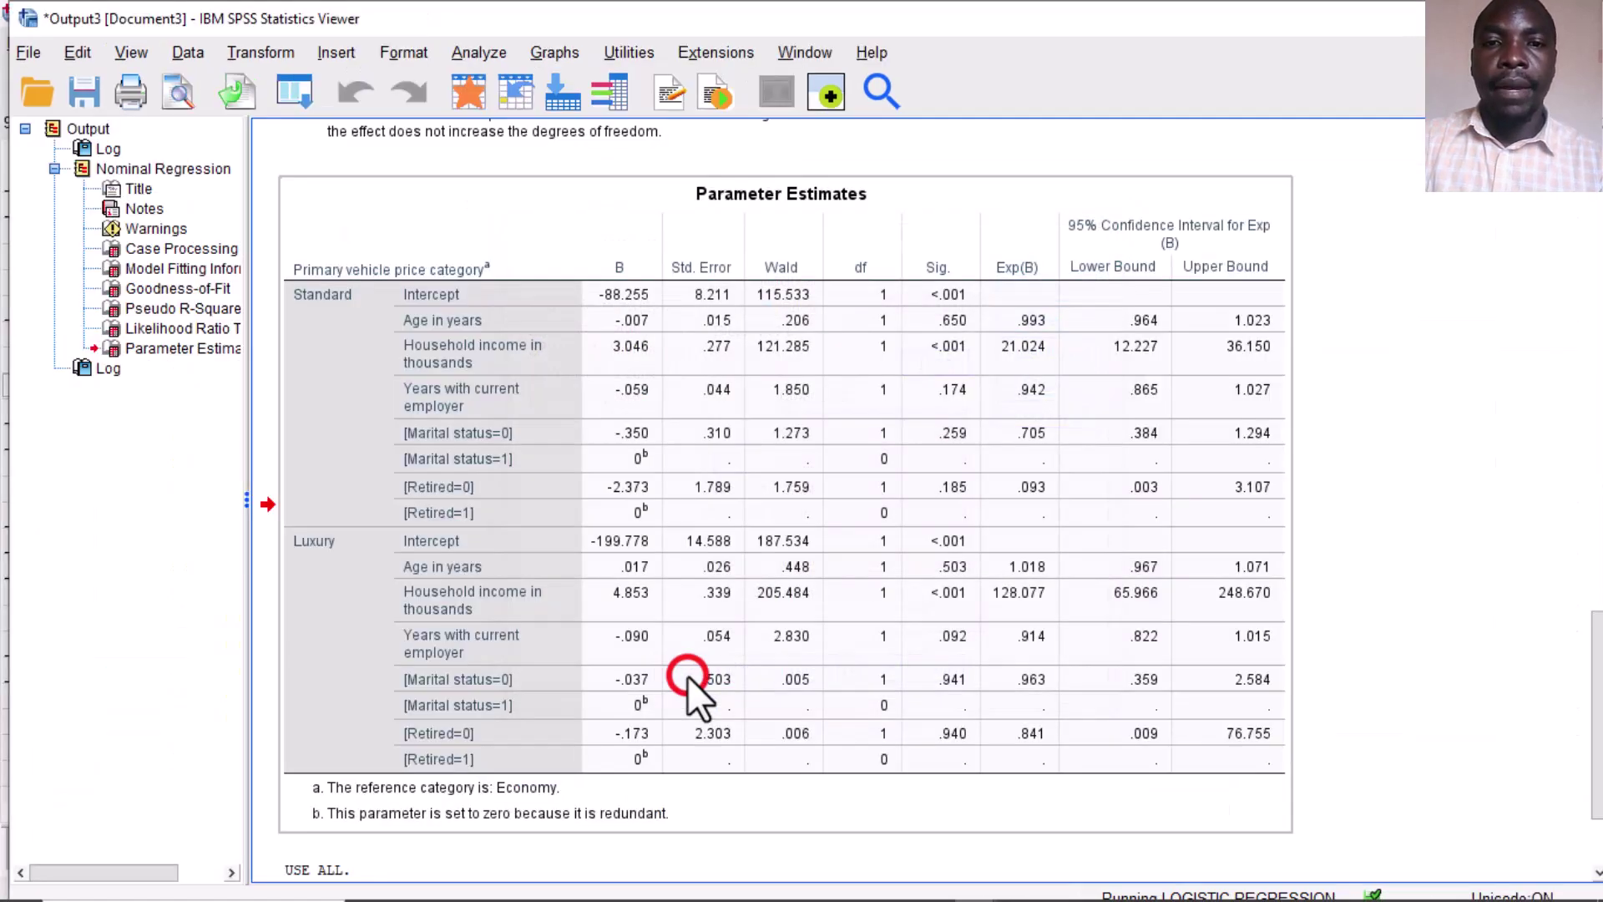
Step: Copy the final Variables in the Equation table and paste it after the Likelihood Ratio Tests table, above the multinomial parameter estimates
left_click(595, 670)
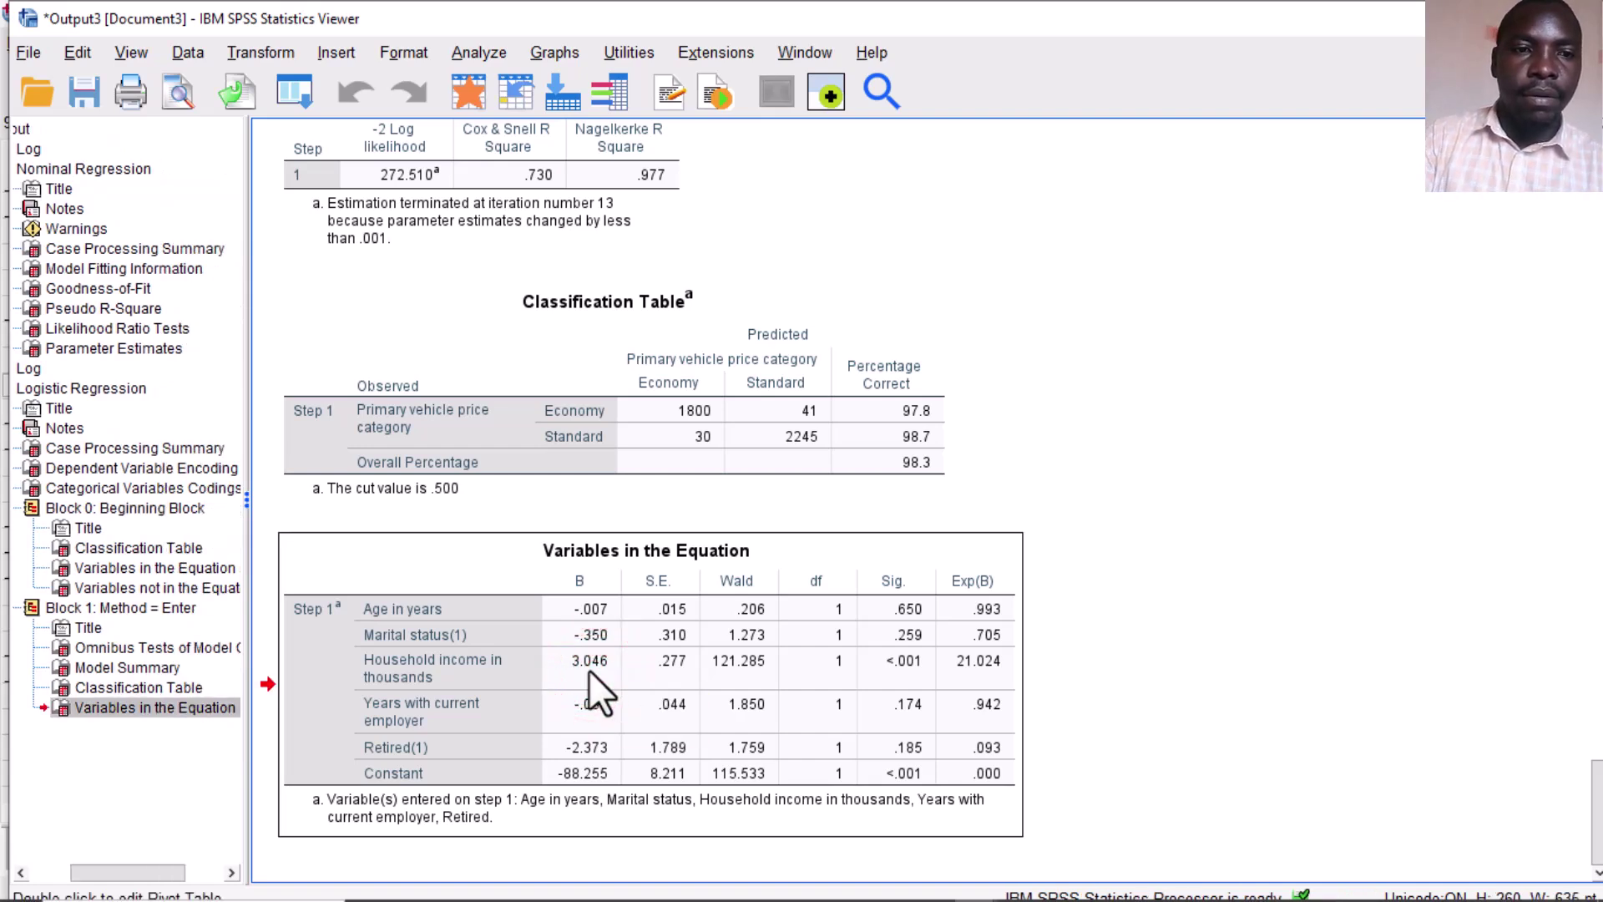
left_click(129, 353)
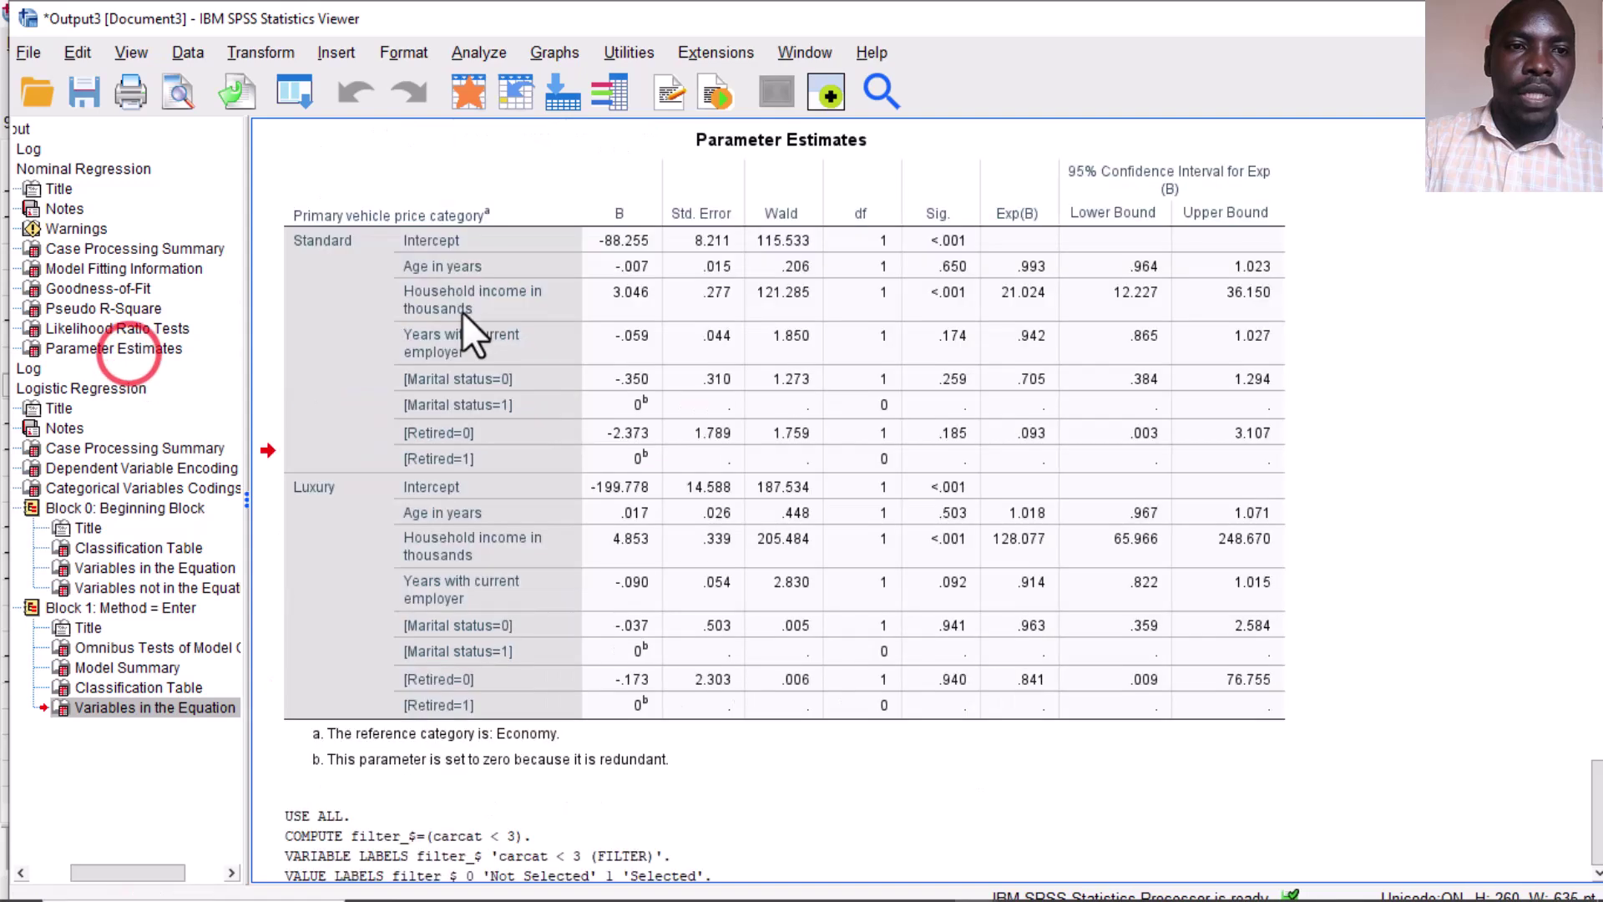
scroll(614, 347, "up", 5)
key("ctrl+c")
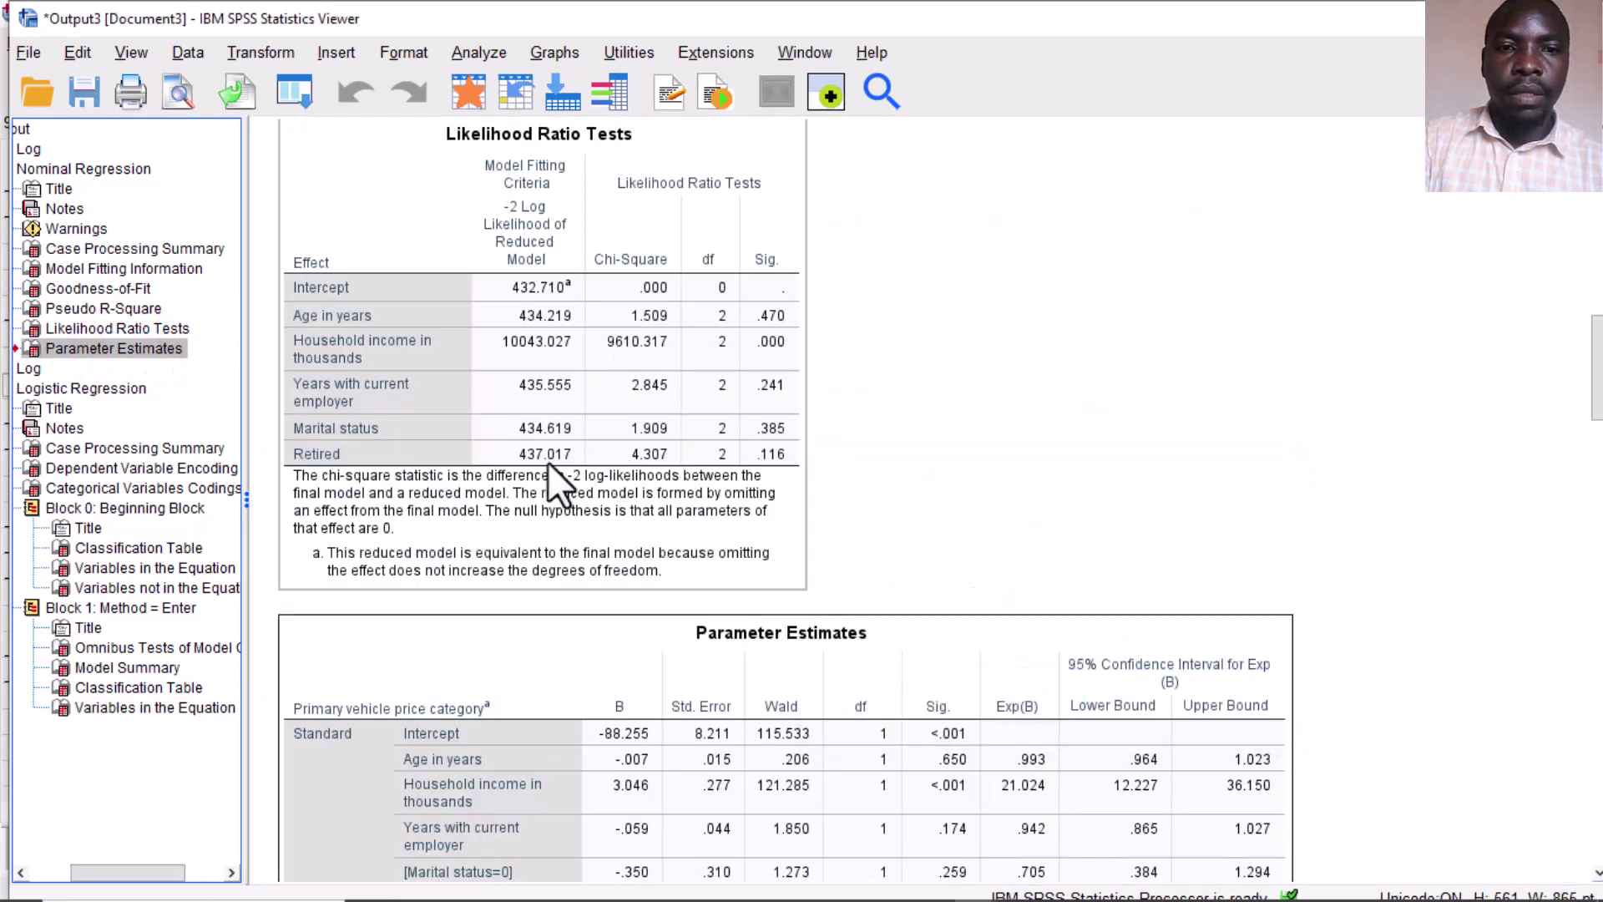
left_click(520, 449)
right_click(519, 449)
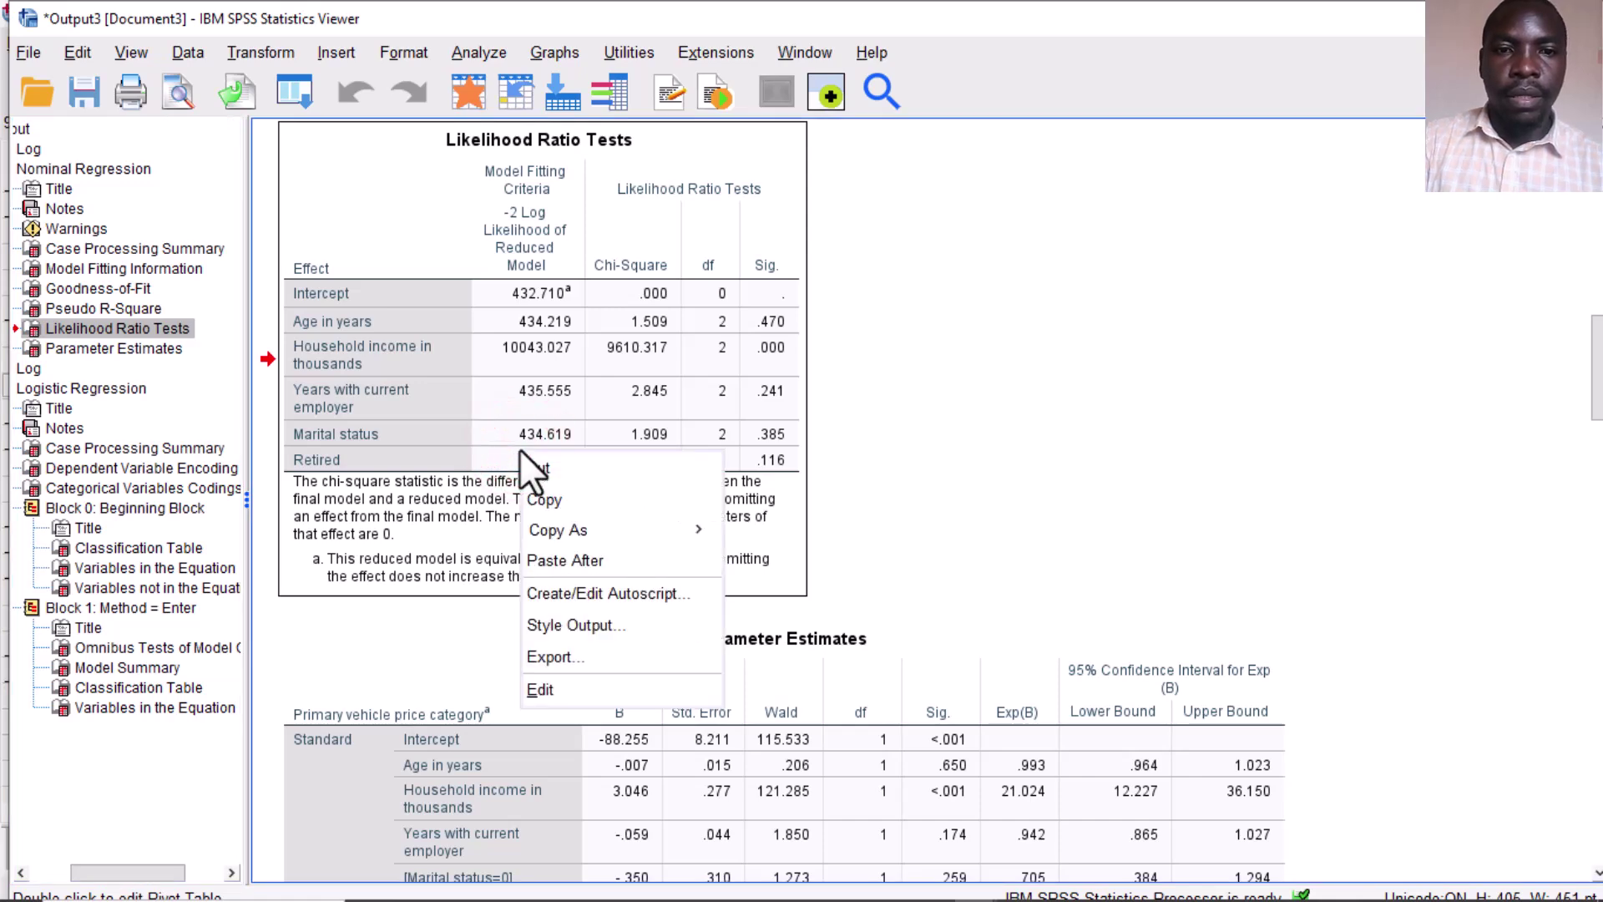
left_click(552, 560)
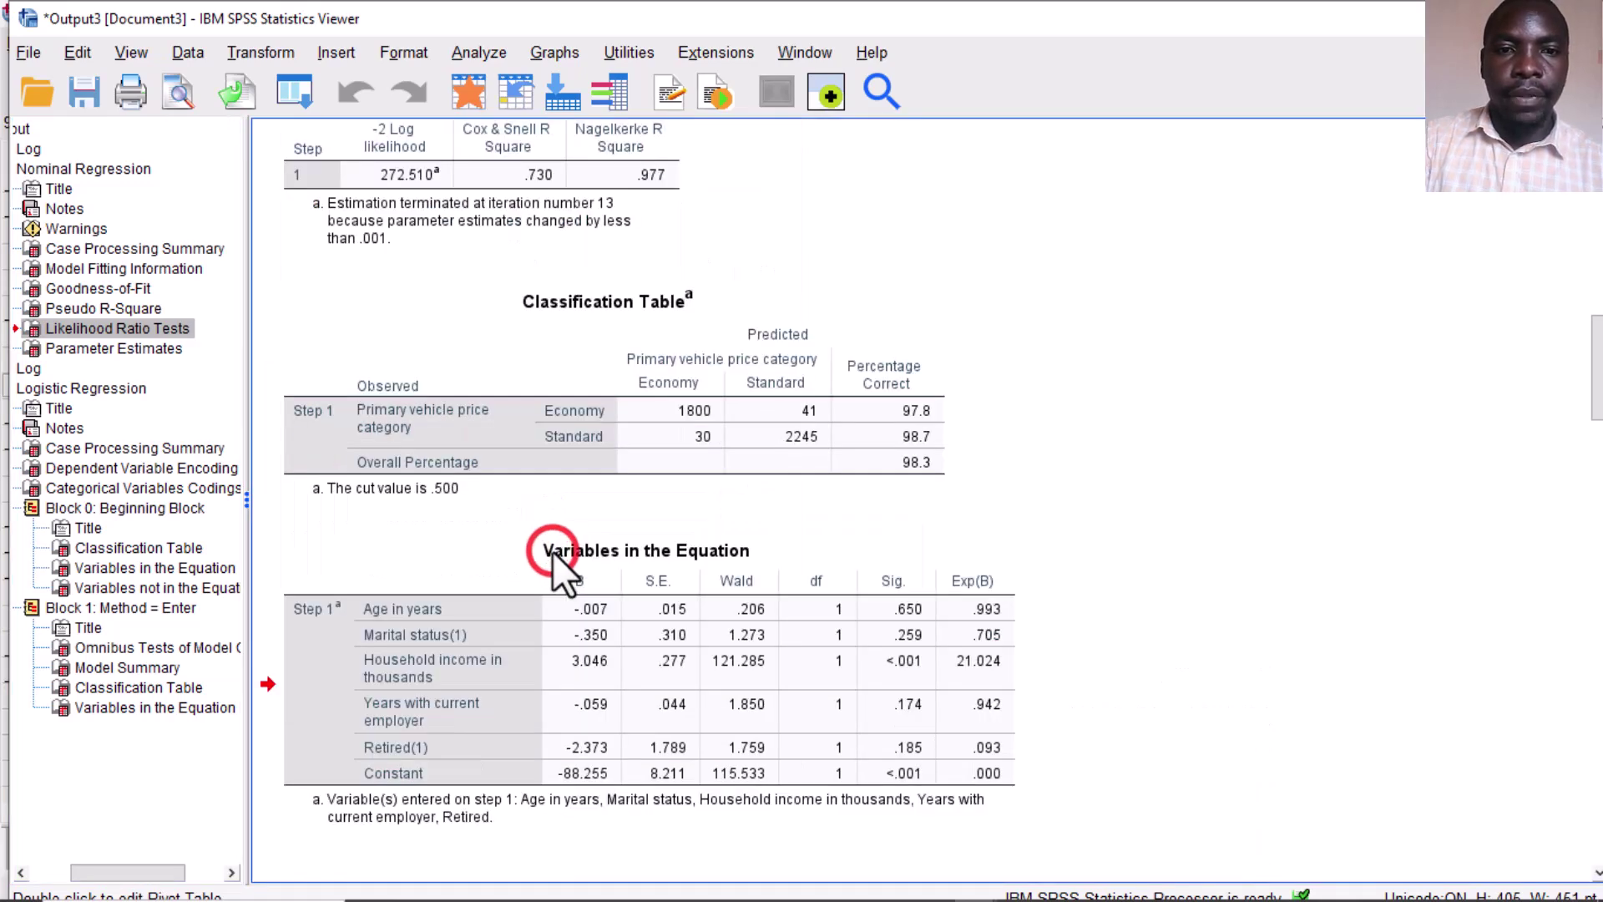
left_click(730, 409)
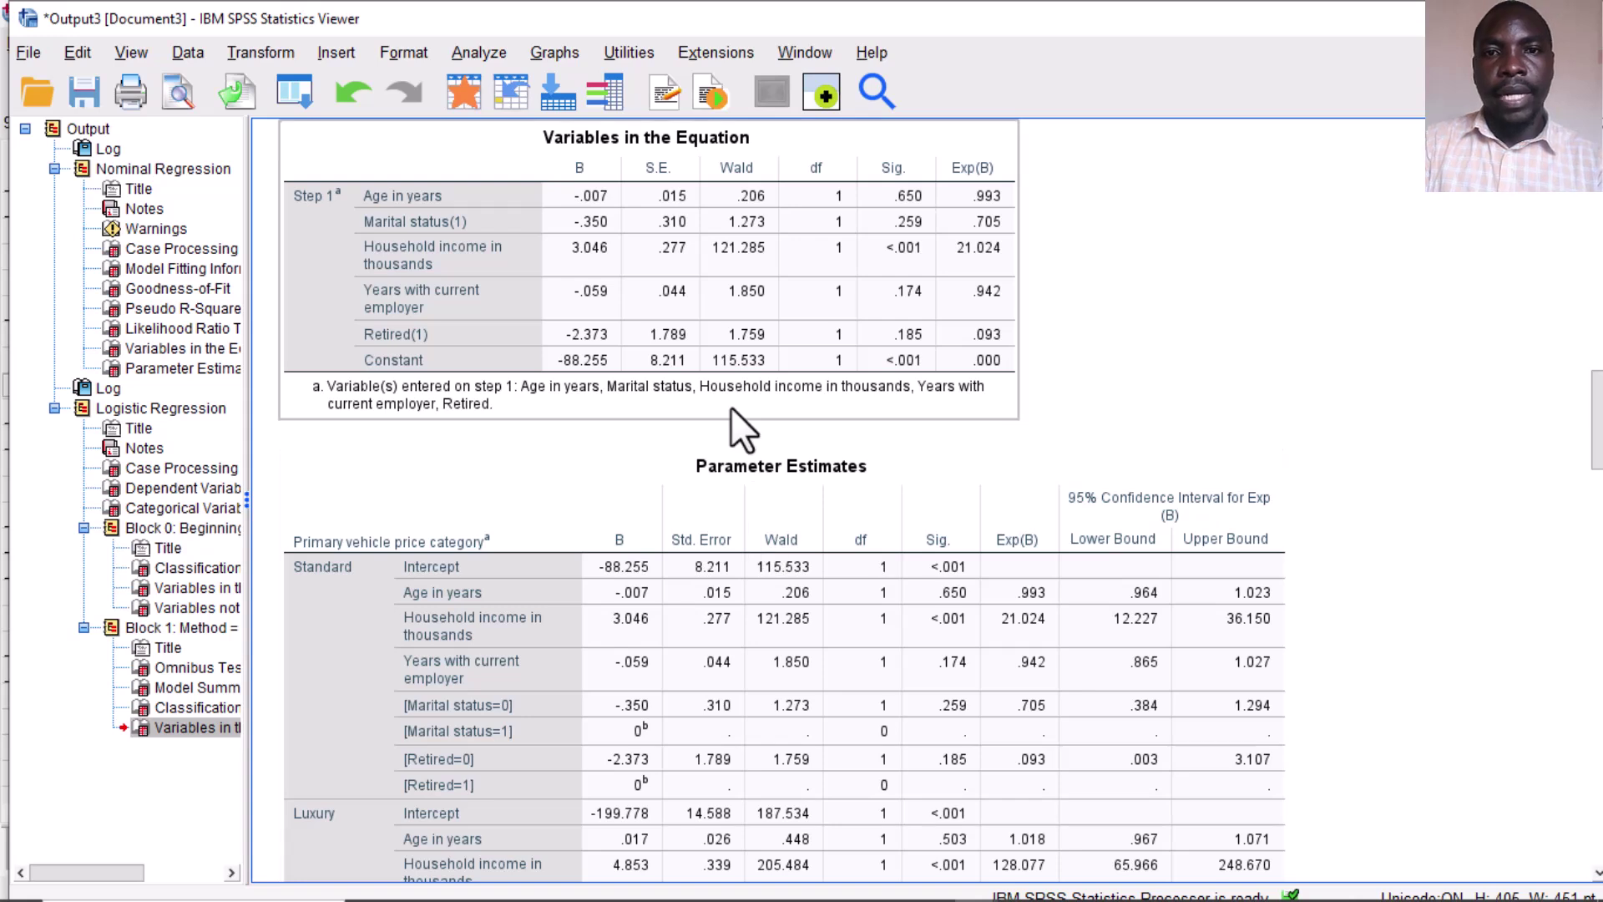